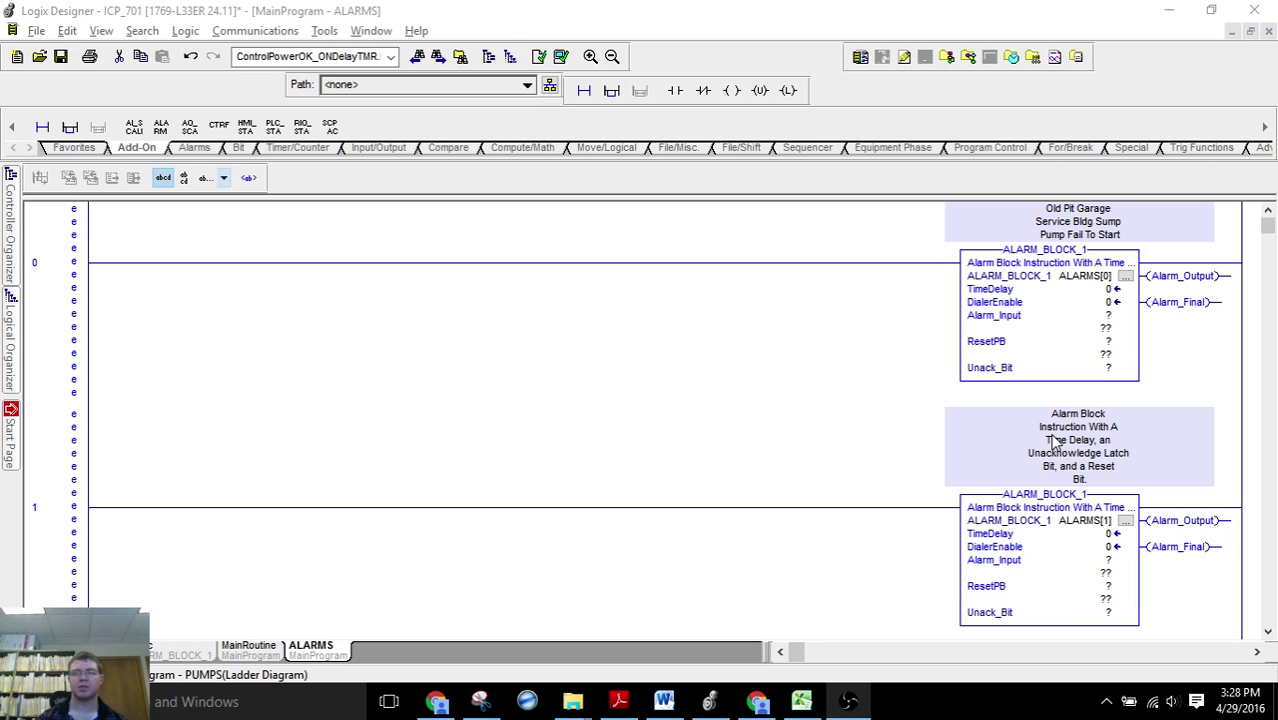
# In Adobe Reader, select the description "Old Pit Garage Service Bldg Sump Pump Fail To Stop" in Table 8.5 of the process control narrative
pyautogui.click(619, 700)
pyautogui.scroll(3, 608, 308)
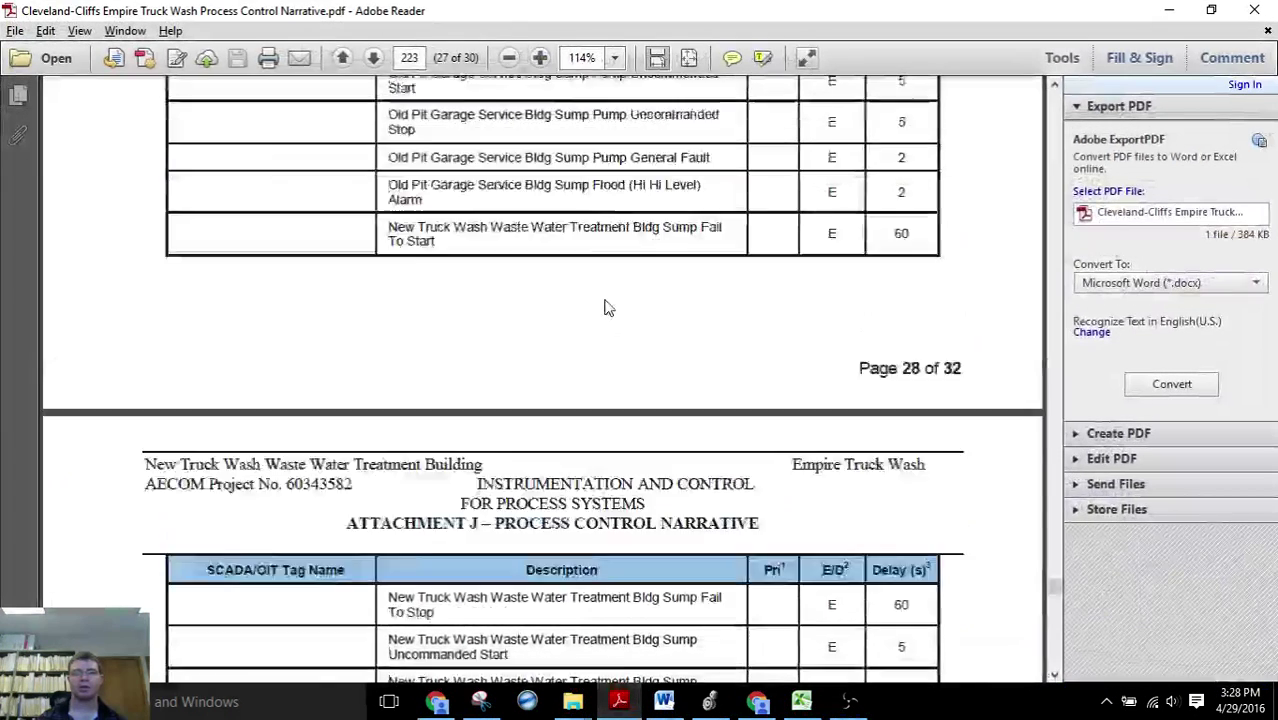
pyautogui.scroll(8, 608, 308)
pyautogui.moveTo(703, 361); pyautogui.dragTo(412, 370)
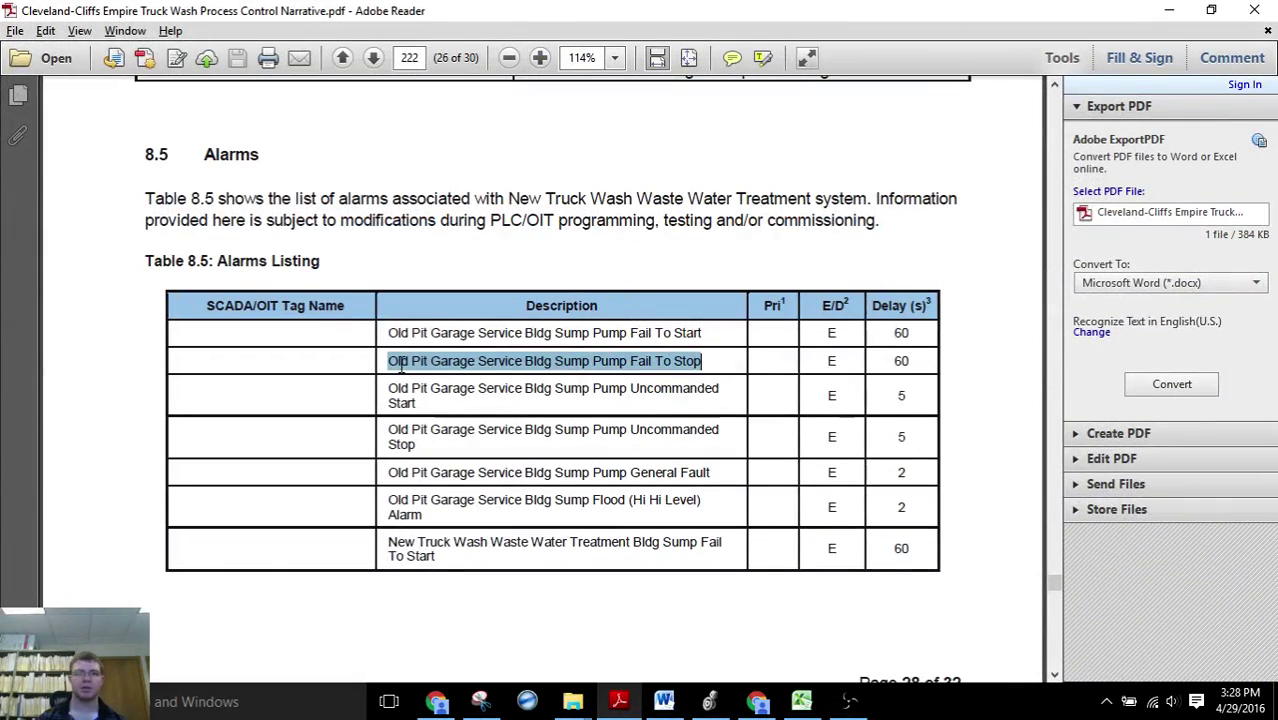
# In Logix Designer, set the description of the ALARMS[1] block to "Old Pit Garage Service Bldg Sump Pump Fail To Stop"
pyautogui.hotkey('alt', 'Tab')
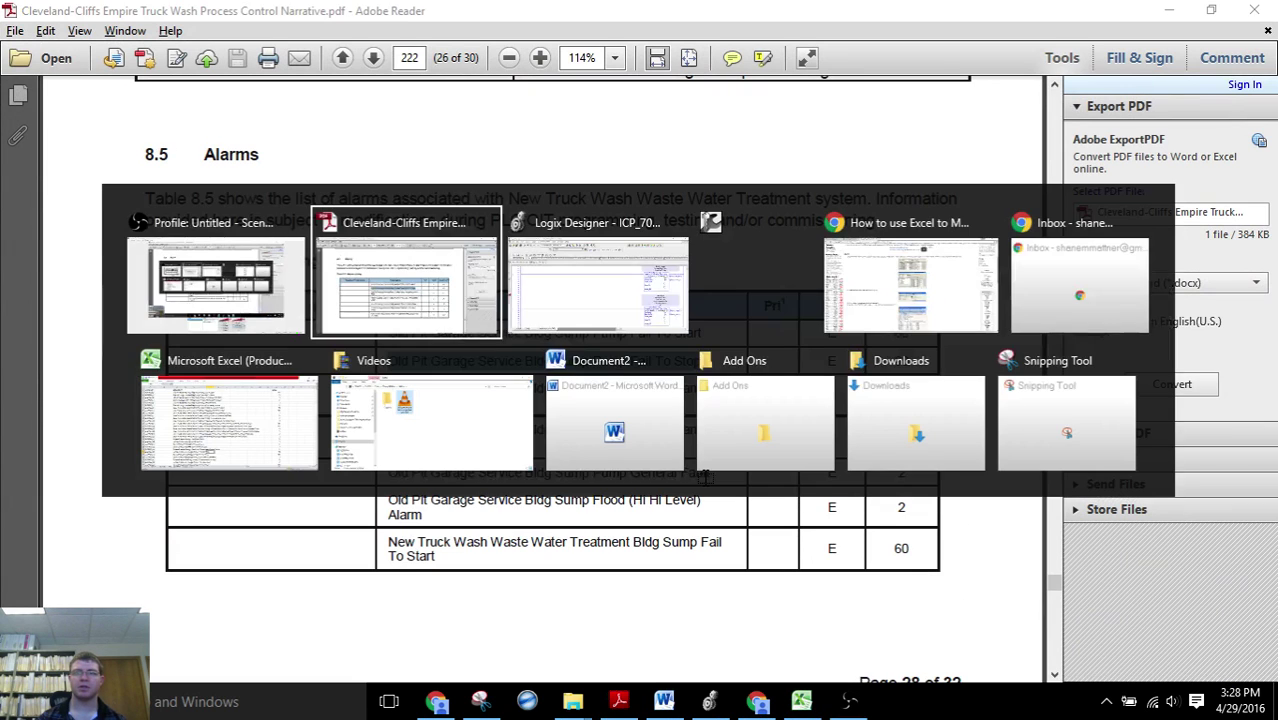
pyautogui.hotkey('alt', 'Tab')
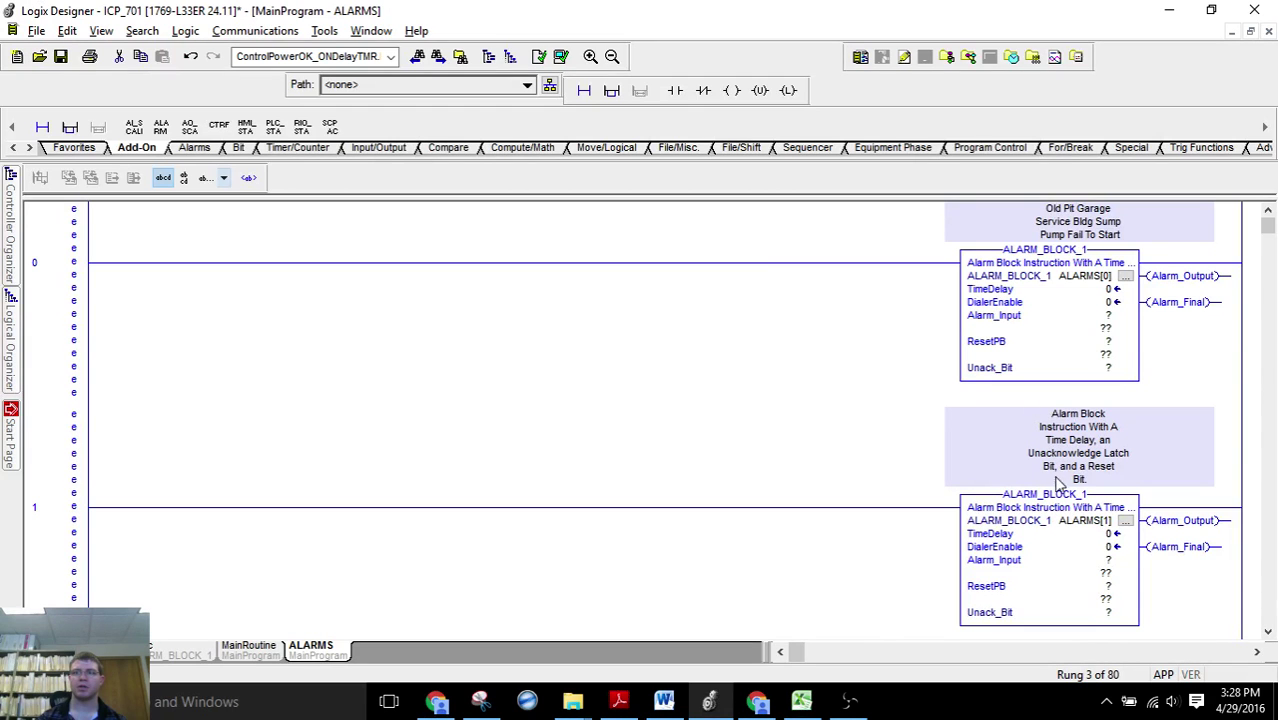
pyautogui.doubleClick(1056, 470)
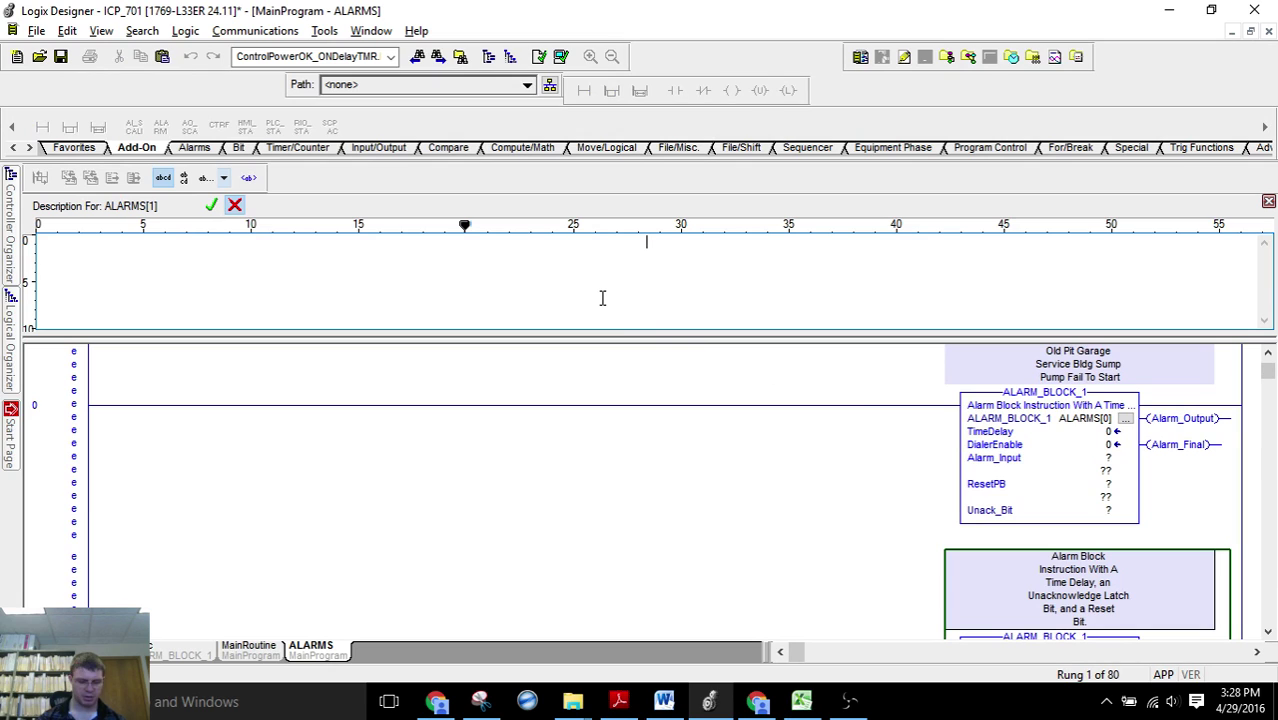
pyautogui.write('Old Pit Garage Service Bldg Sump Pump Fail To Stop')
pyautogui.hotkey('ctrl', 'Return')
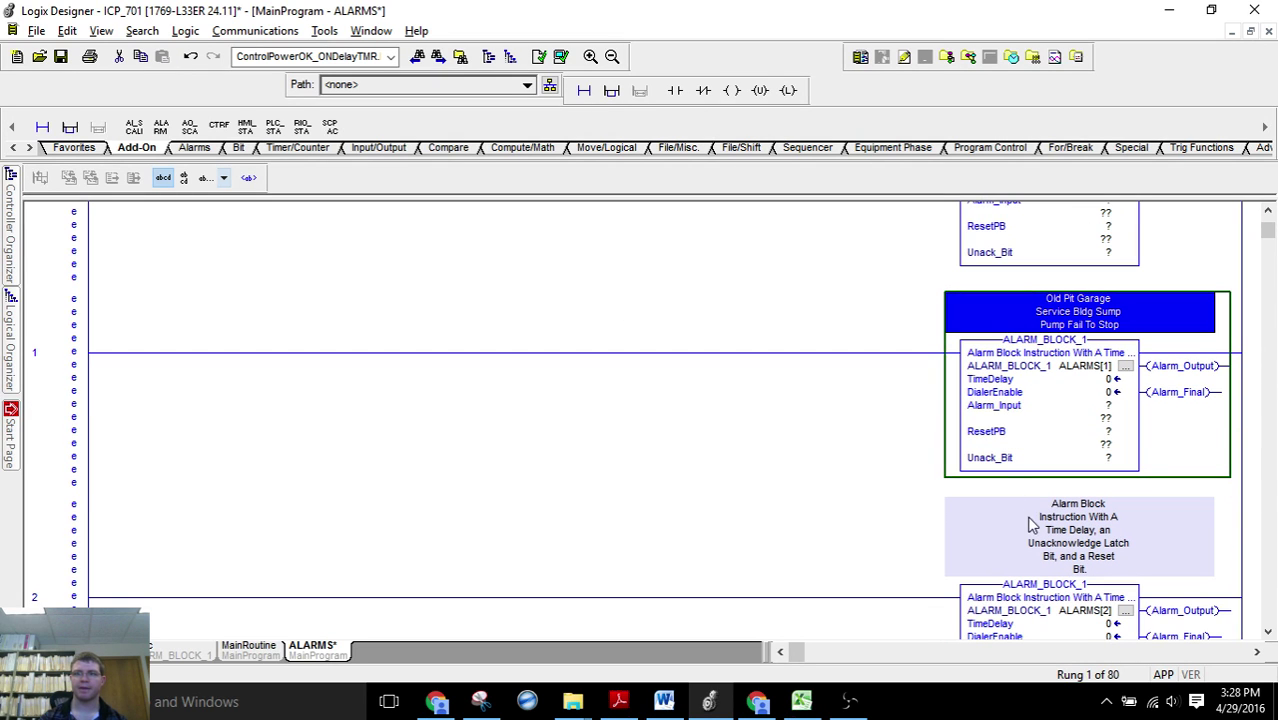
# Export all tags and logic comments to the desktop as the CSV file ICP_701-Tags
pyautogui.click(512, 400)
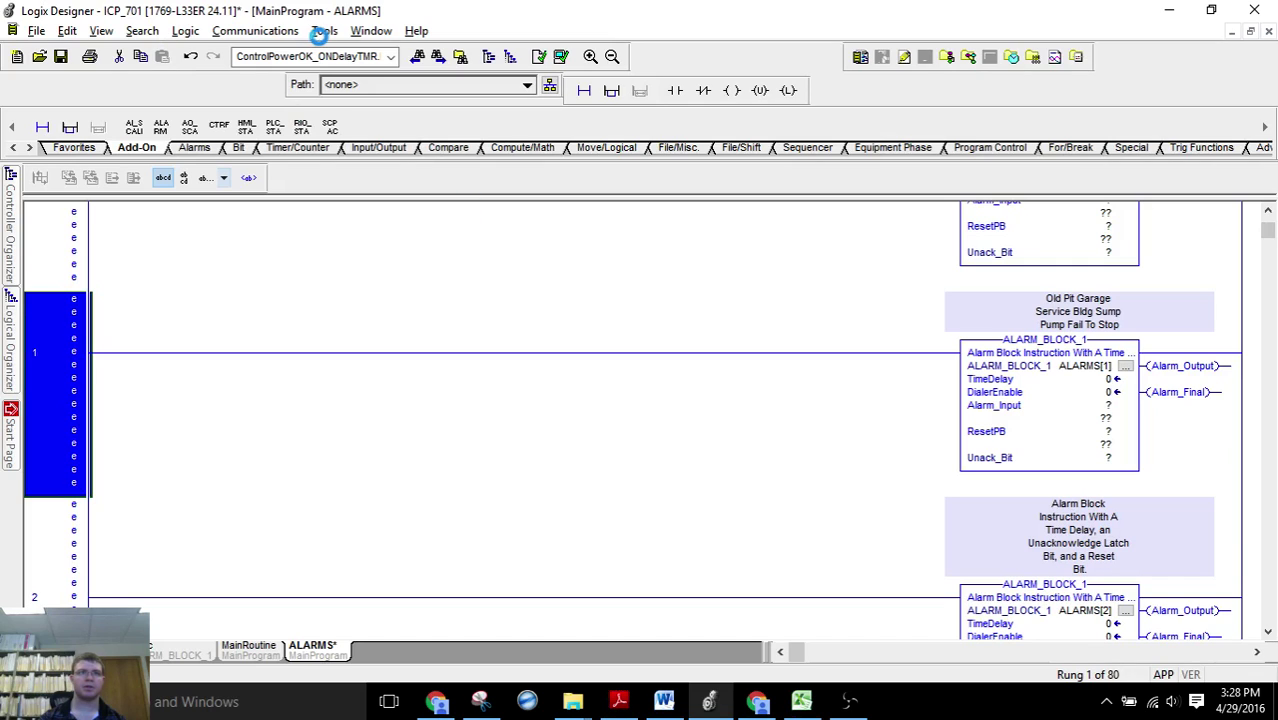
pyautogui.click(323, 30)
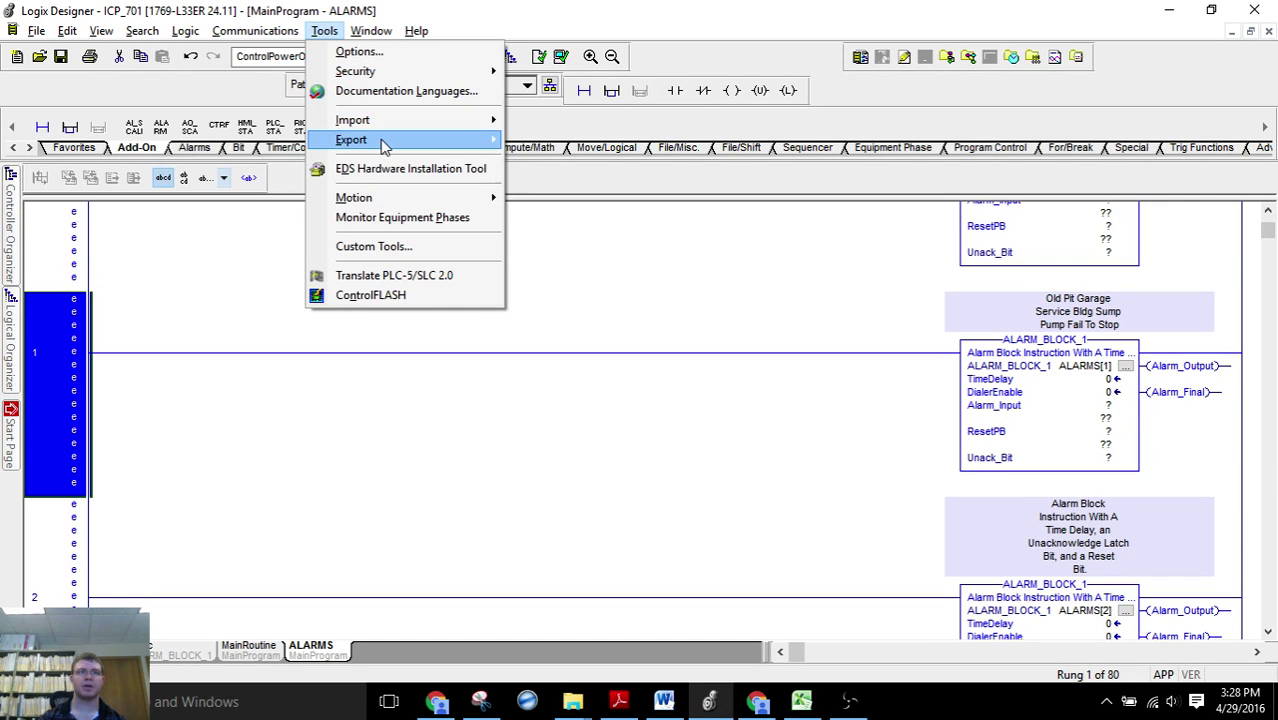
pyautogui.moveTo(385, 142)
pyautogui.click(600, 140)
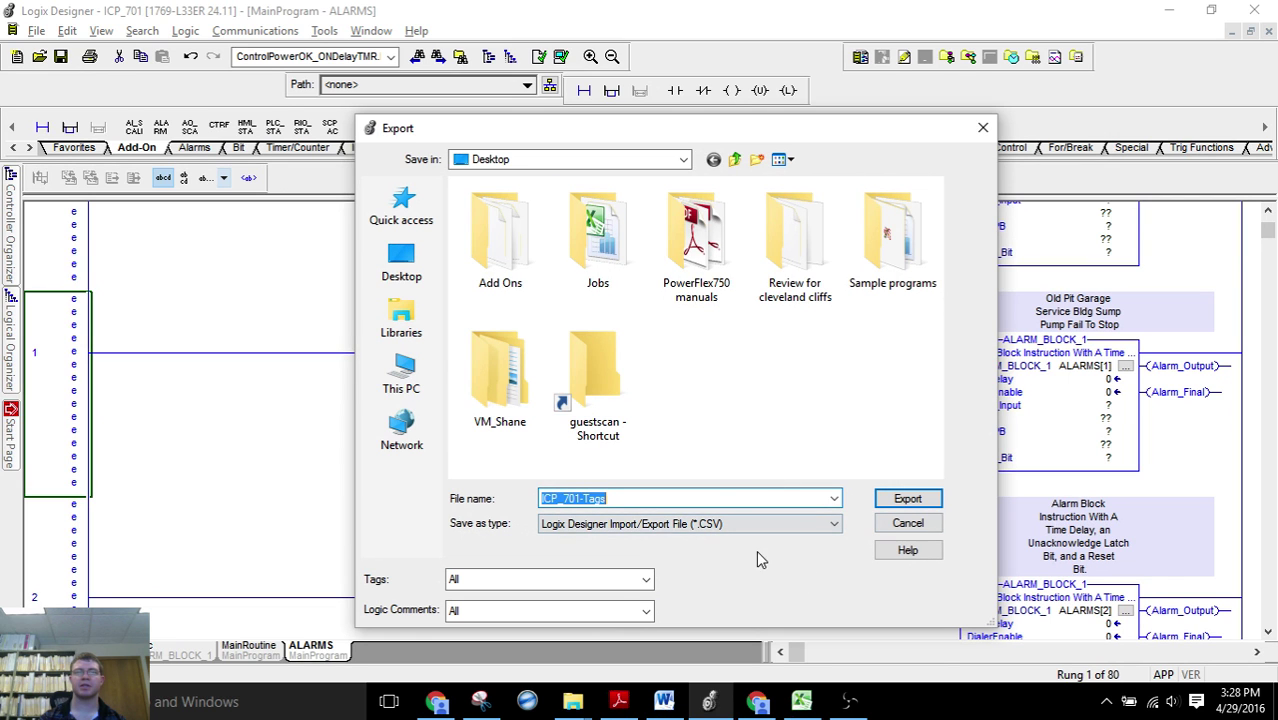
pyautogui.click(905, 498)
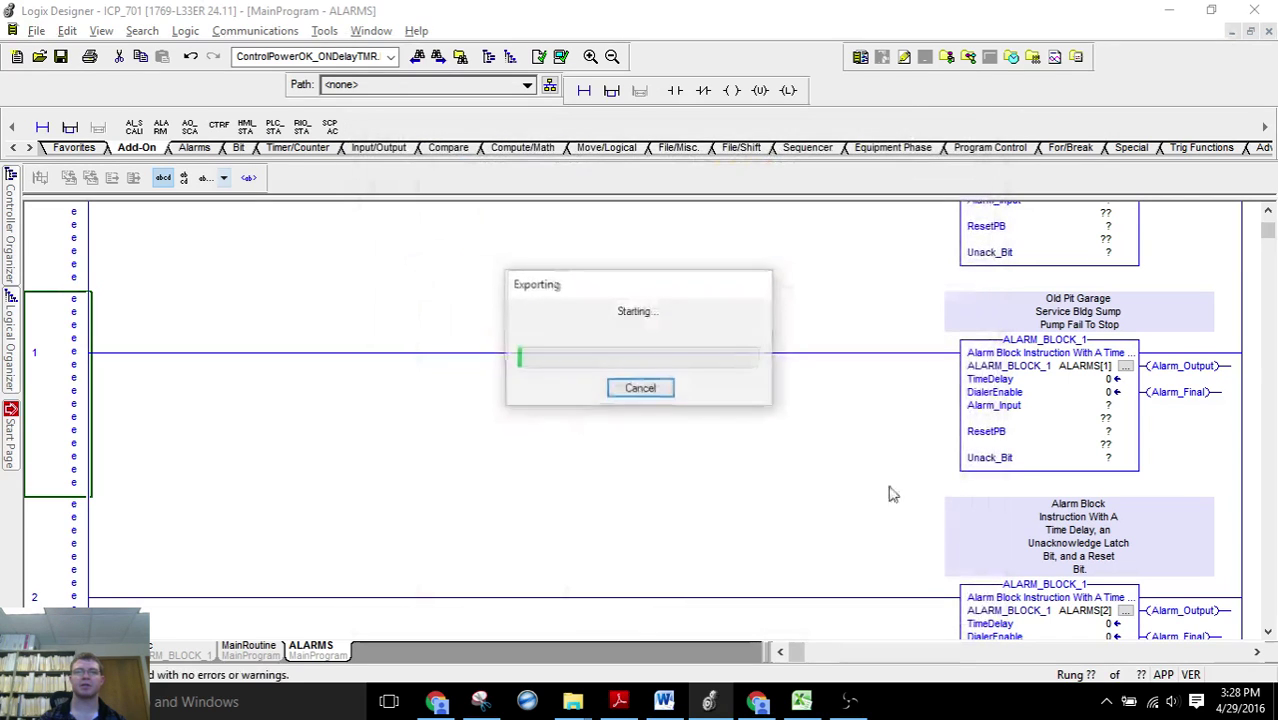
# Open the exported ICP_701-Tags file from the desktop in Excel
pyautogui.click(1172, 11)
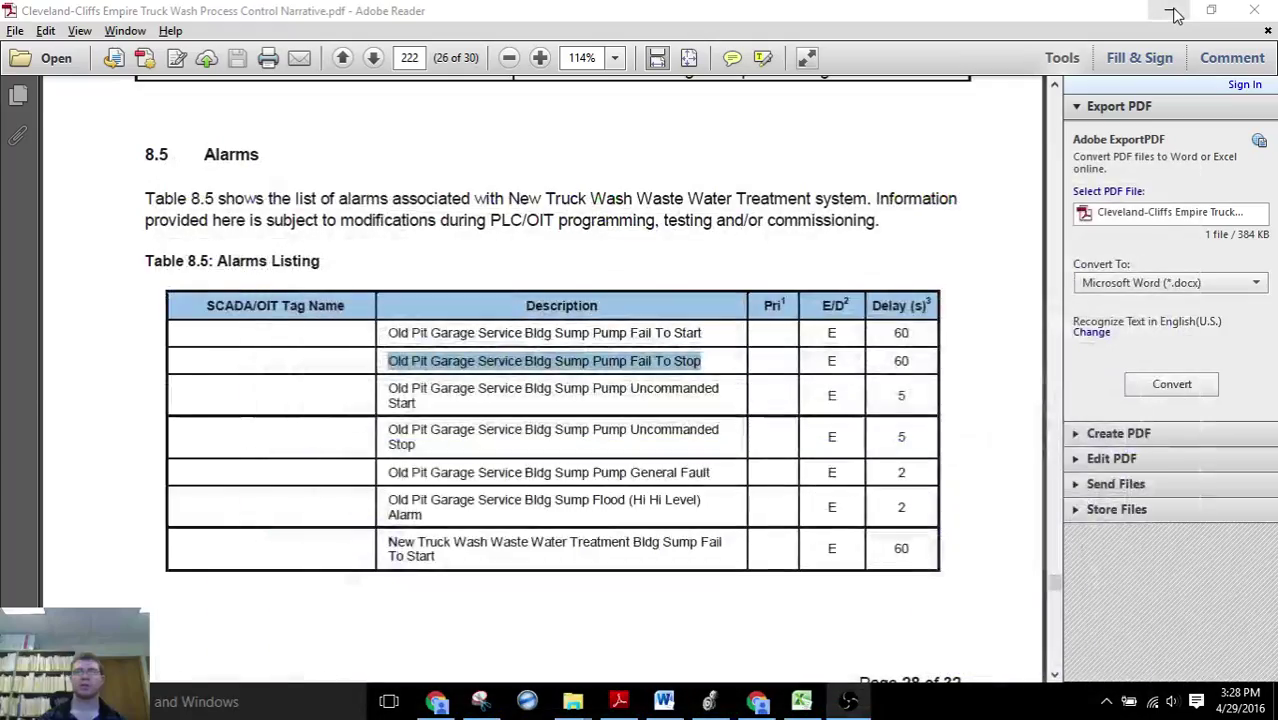
pyautogui.click(1173, 11)
pyautogui.doubleClick(106, 520)
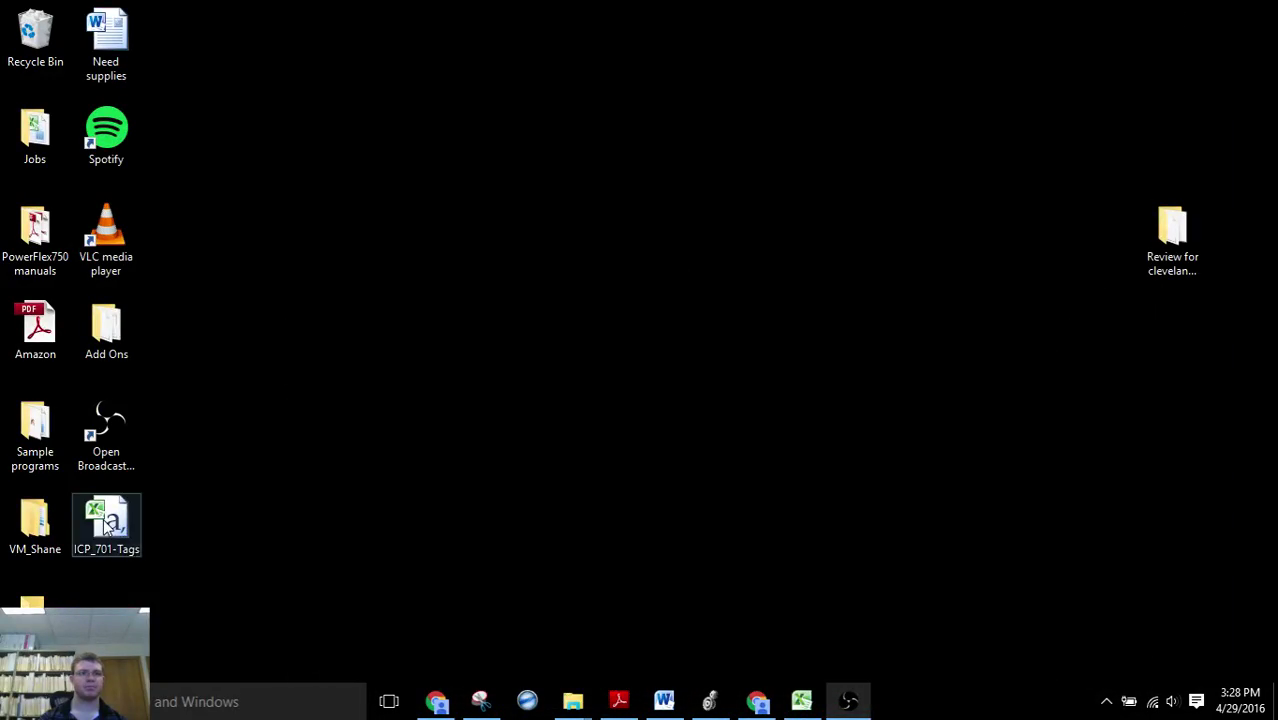
# Find the "alarms" entries in the tag sheet and widen column D so the full descriptions can be read
pyautogui.scroll(-9, 295, 280)
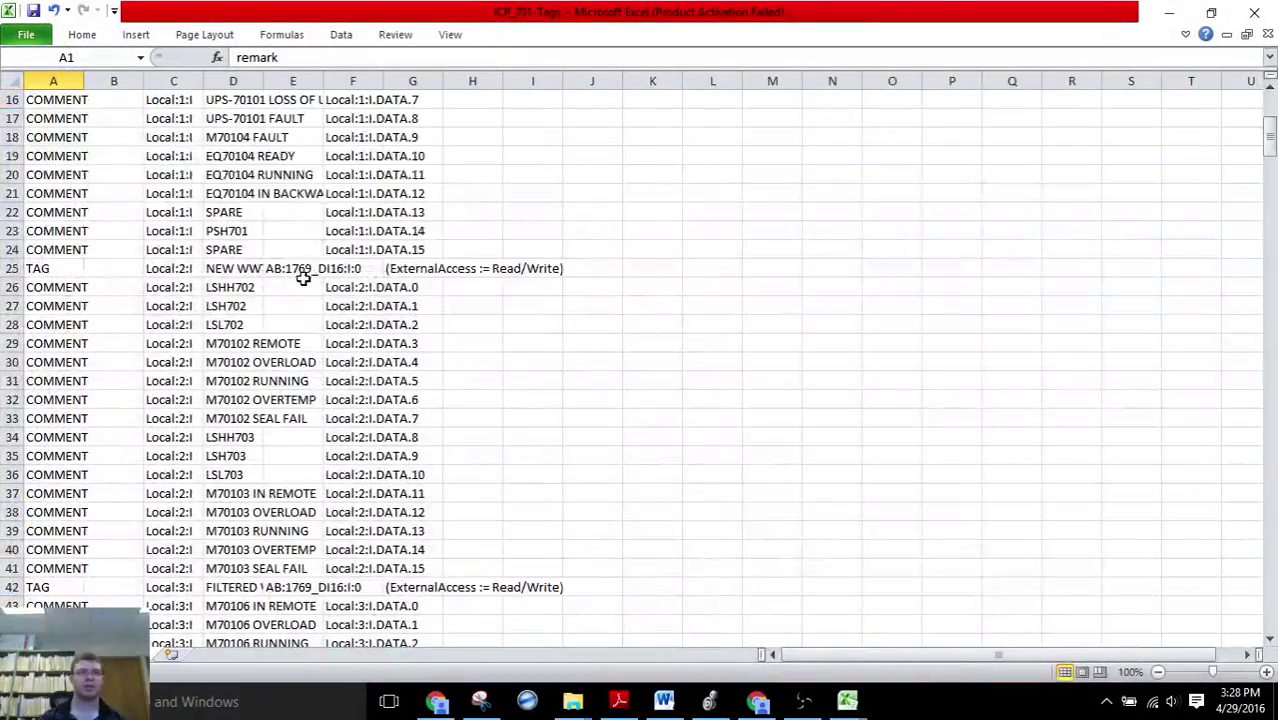
pyautogui.scroll(-10, 313, 287)
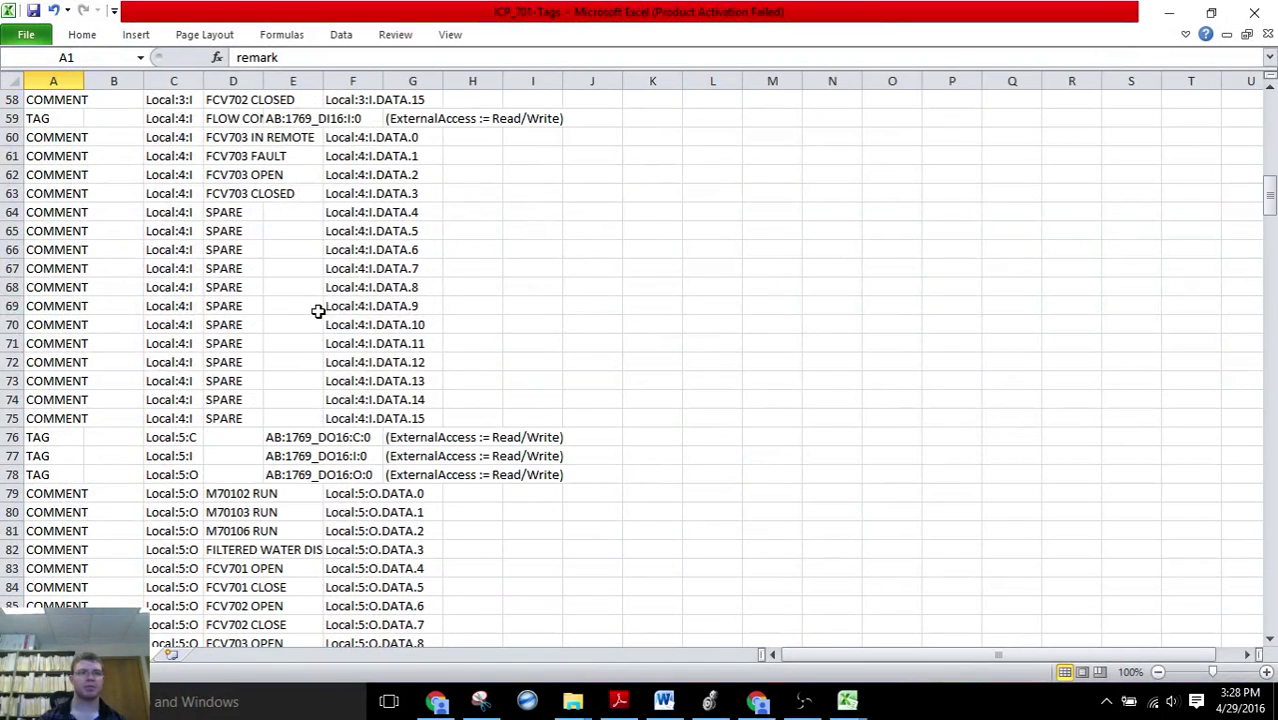
pyautogui.hotkey('ctrl', 'f')
pyautogui.write('alarm')
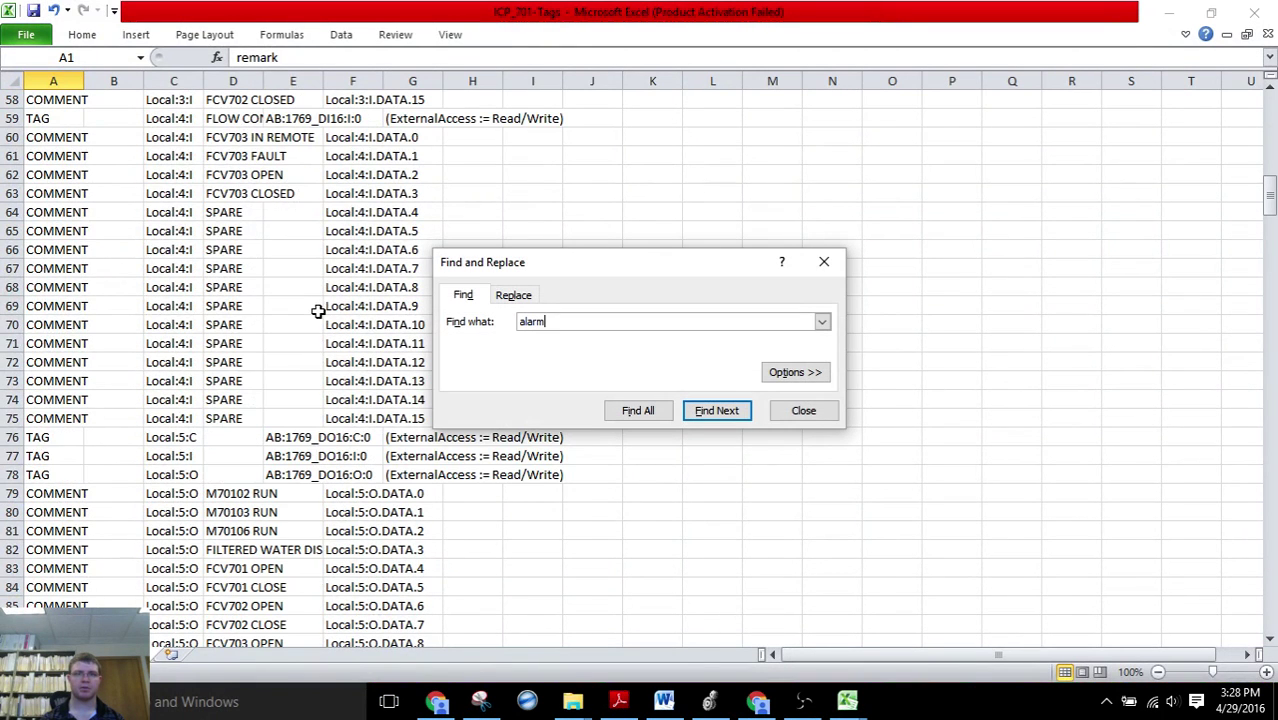
pyautogui.write('s')
pyautogui.press('Return')
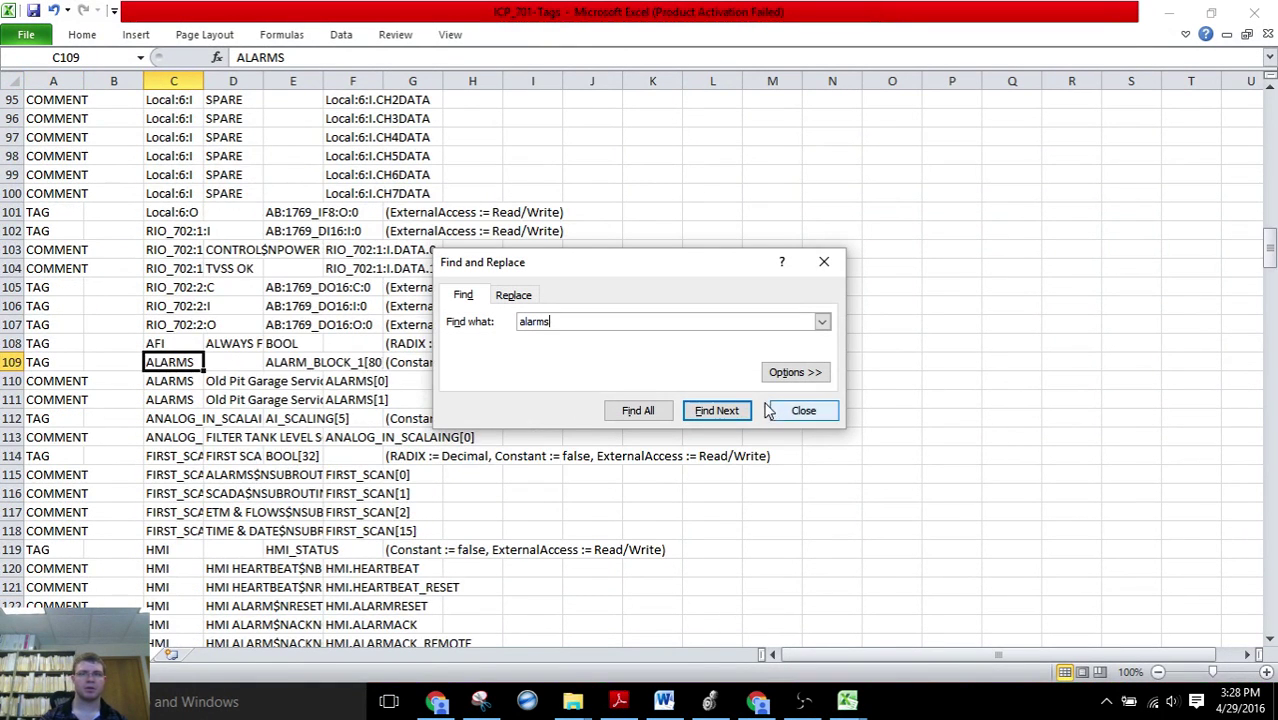
pyautogui.click(812, 414)
pyautogui.click(104, 377)
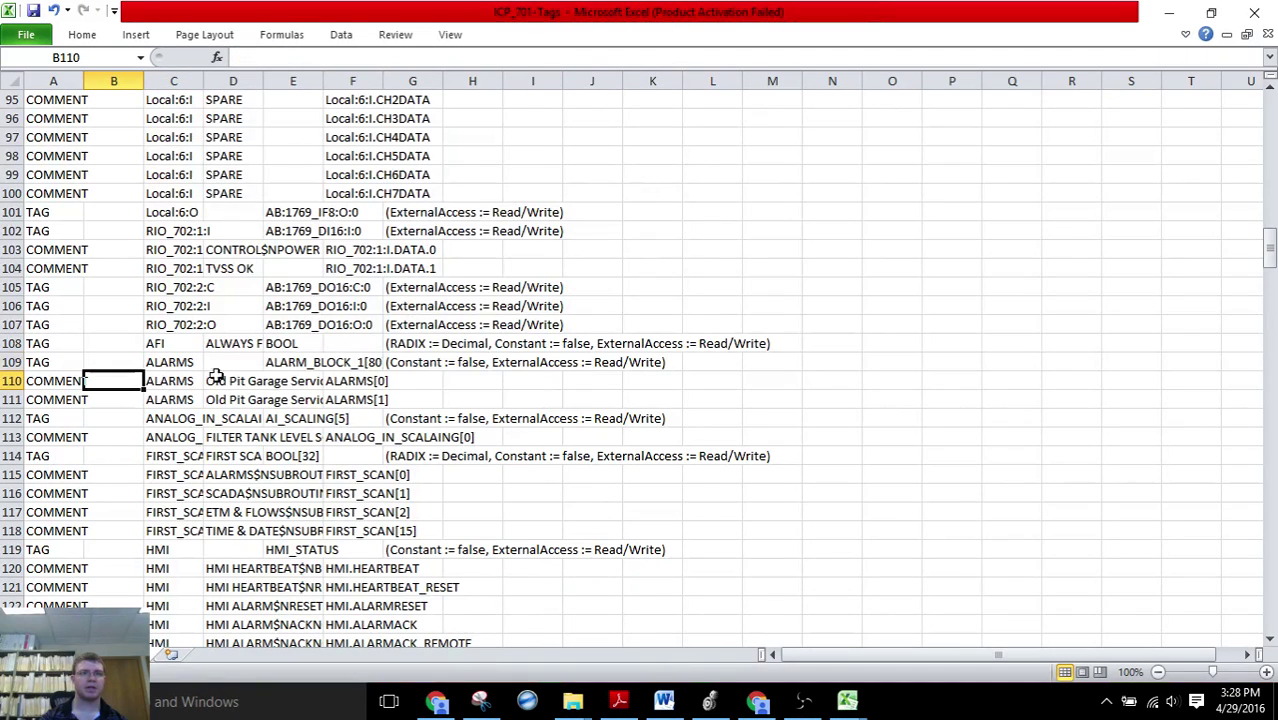
pyautogui.moveTo(262, 78); pyautogui.dragTo(750, 114)
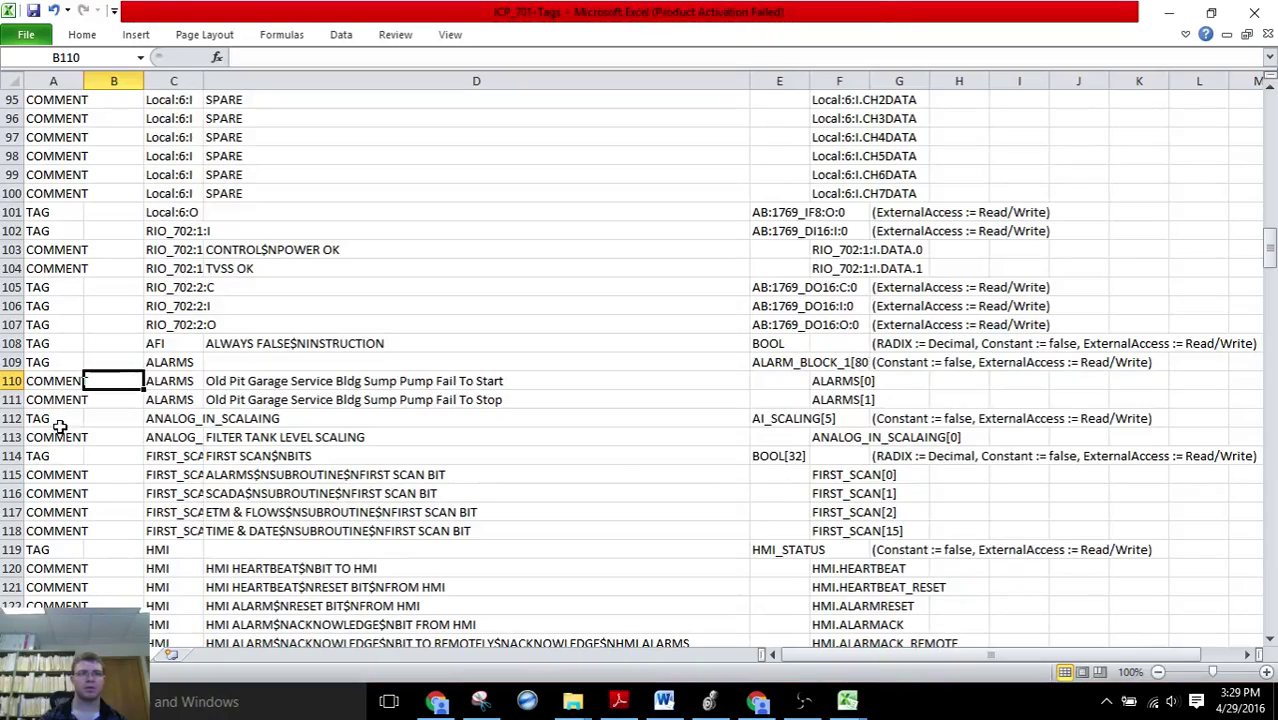
# Move all the rows from row 112 onward down to start at A200, leaving room below the ALARMS[1] comment
pyautogui.moveTo(45, 418); pyautogui.dragTo(577, 389)
pyautogui.hotkey('ctrl', 'c')
pyautogui.hotkey('ctrl', 'BackSpace')
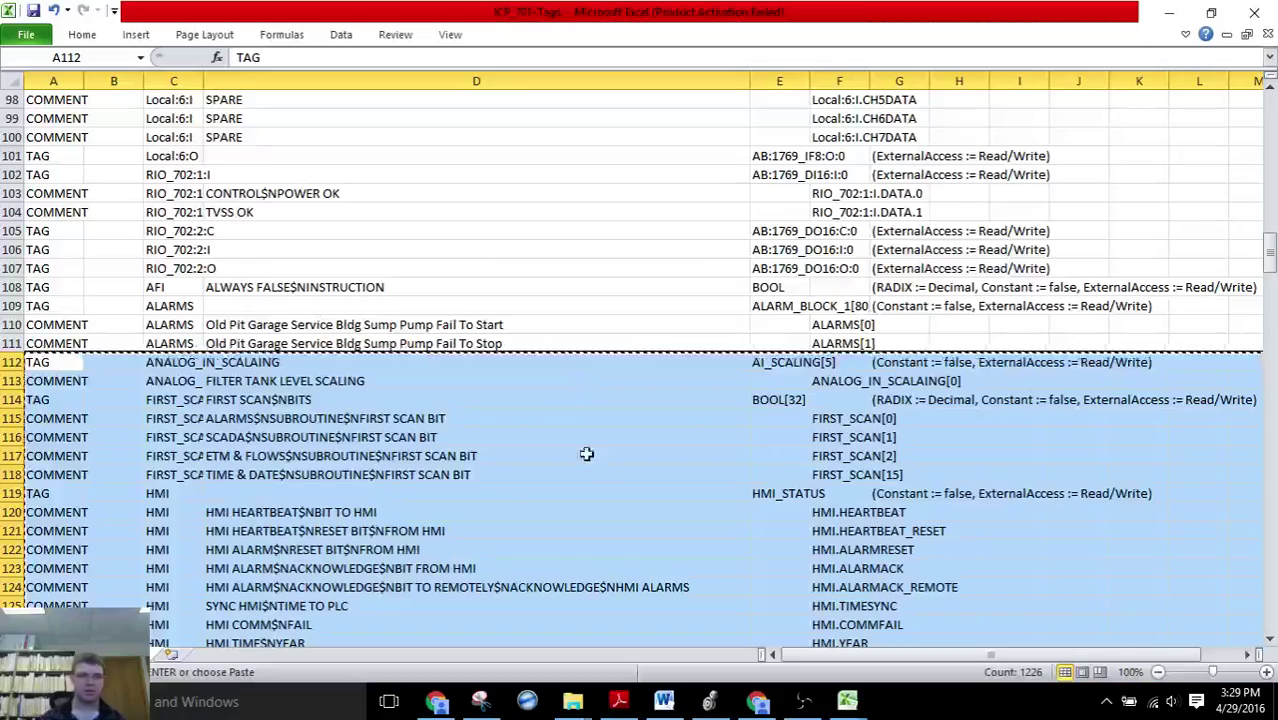
pyautogui.scroll(-20, 138, 428)
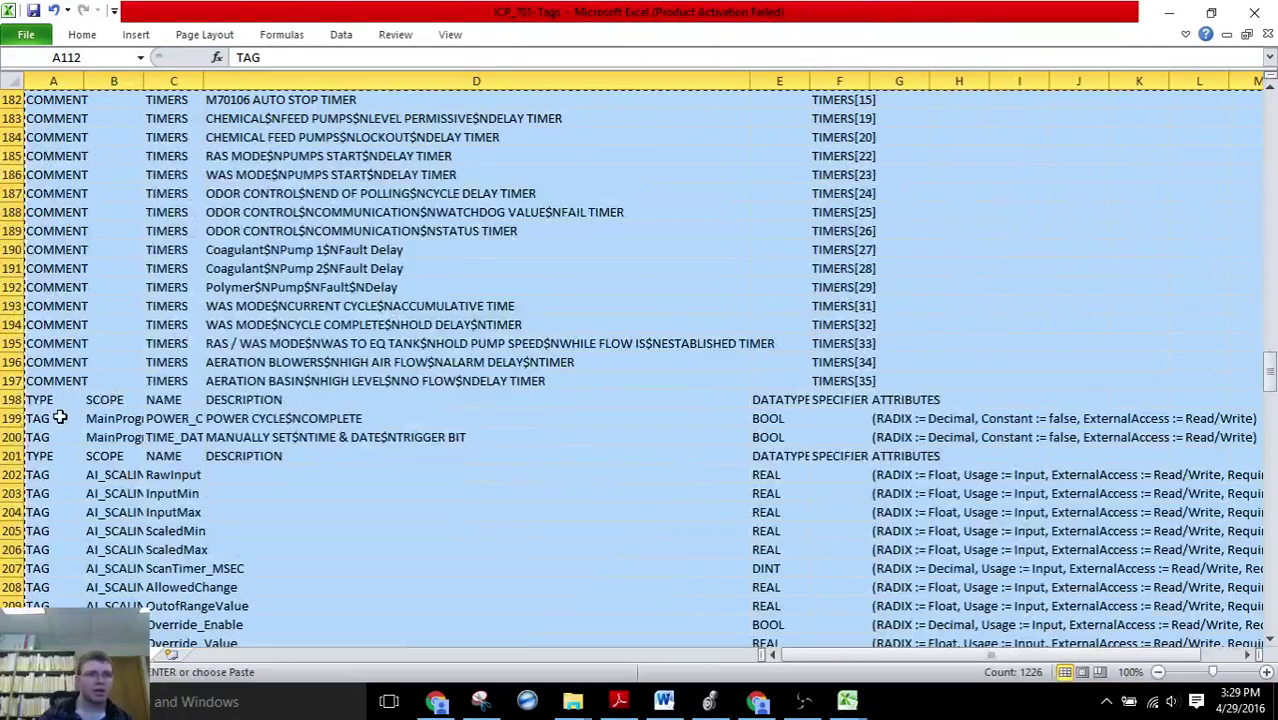
pyautogui.click(57, 435)
pyautogui.hotkey('ctrl', 'v')
pyautogui.scroll(20, 80, 415)
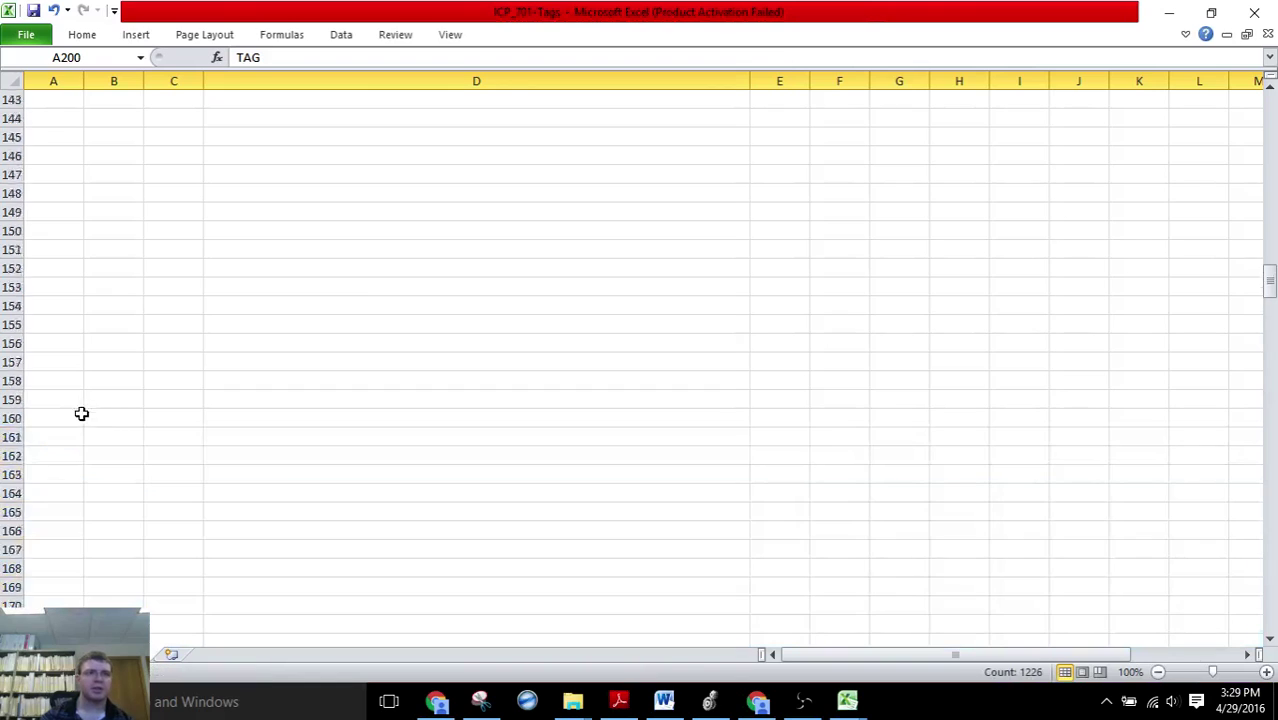
# In the Cleveland Cliffs SCADA Map workbook, copy the alarm descriptions in C4:C81 of the ALARMS sheet
pyautogui.click(211, 477)
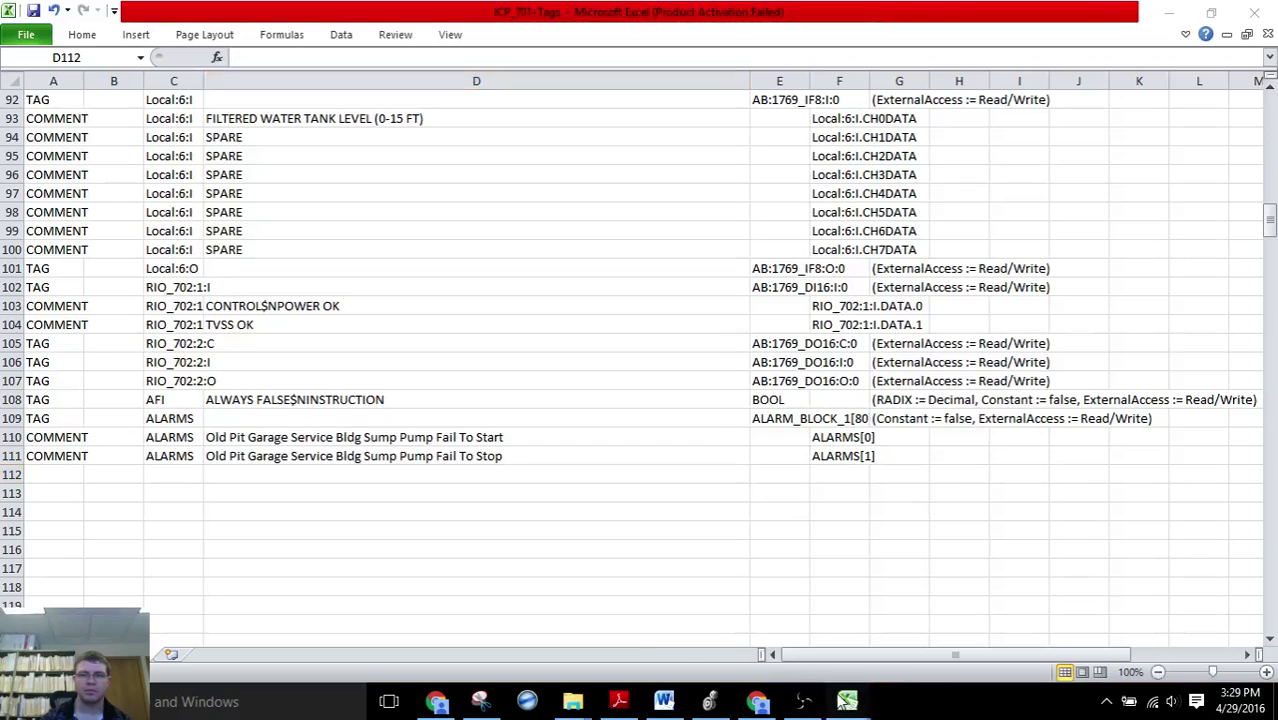
pyautogui.moveTo(847, 700)
pyautogui.click(795, 610)
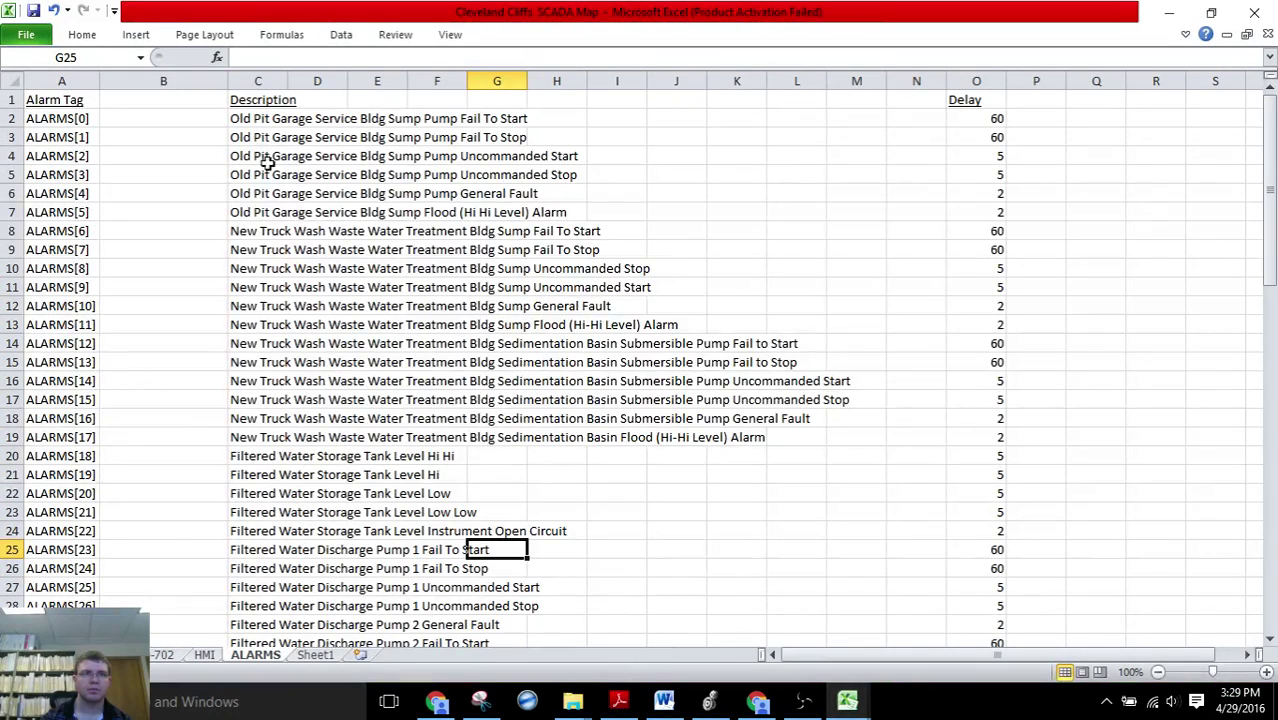
pyautogui.moveTo(266, 155); pyautogui.dragTo(265, 617)
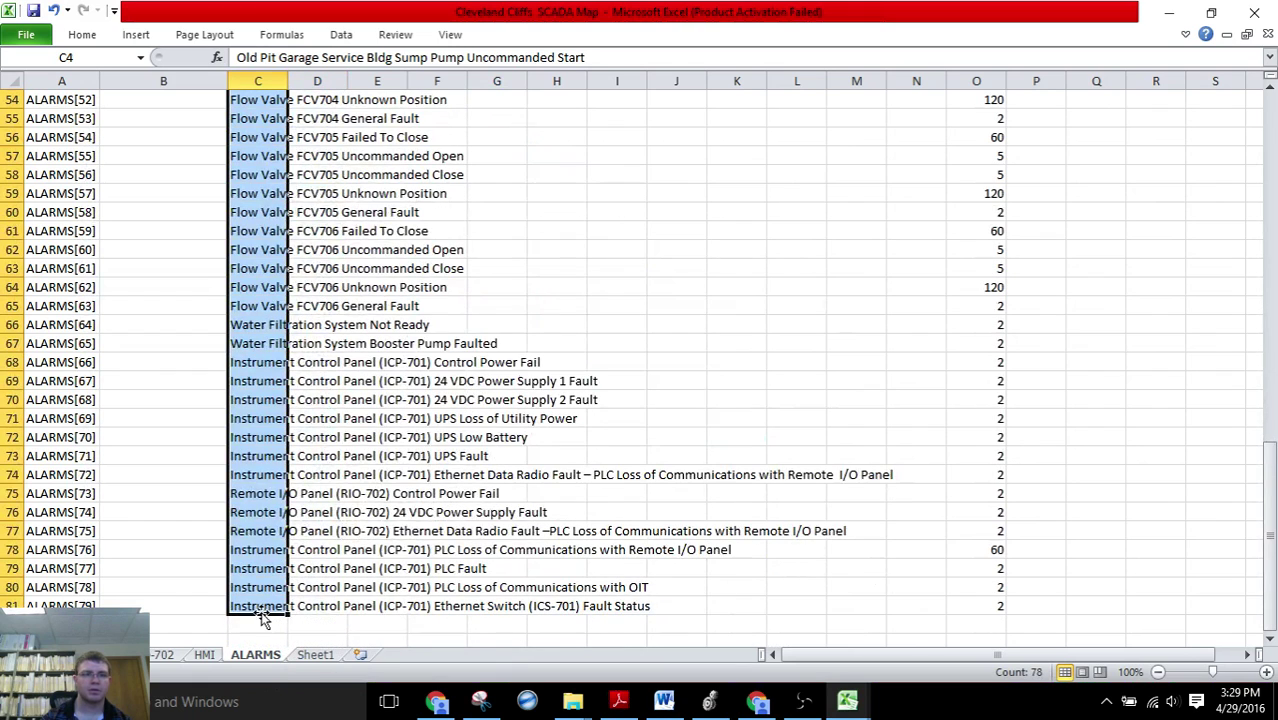
pyautogui.hotkey('ctrl', 'c')
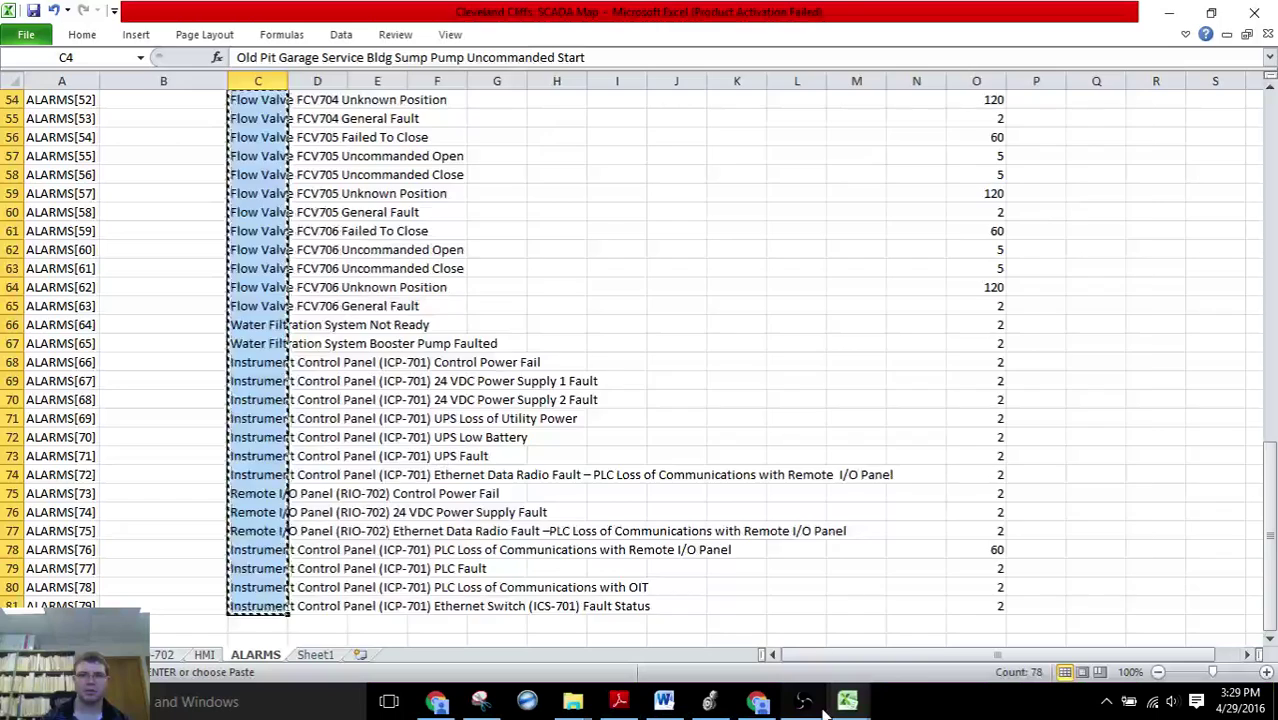
# Switch to the ICP_701-Tags workbook and paste the copied alarm descriptions starting at D112
pyautogui.hotkey('alt', 'Tab')
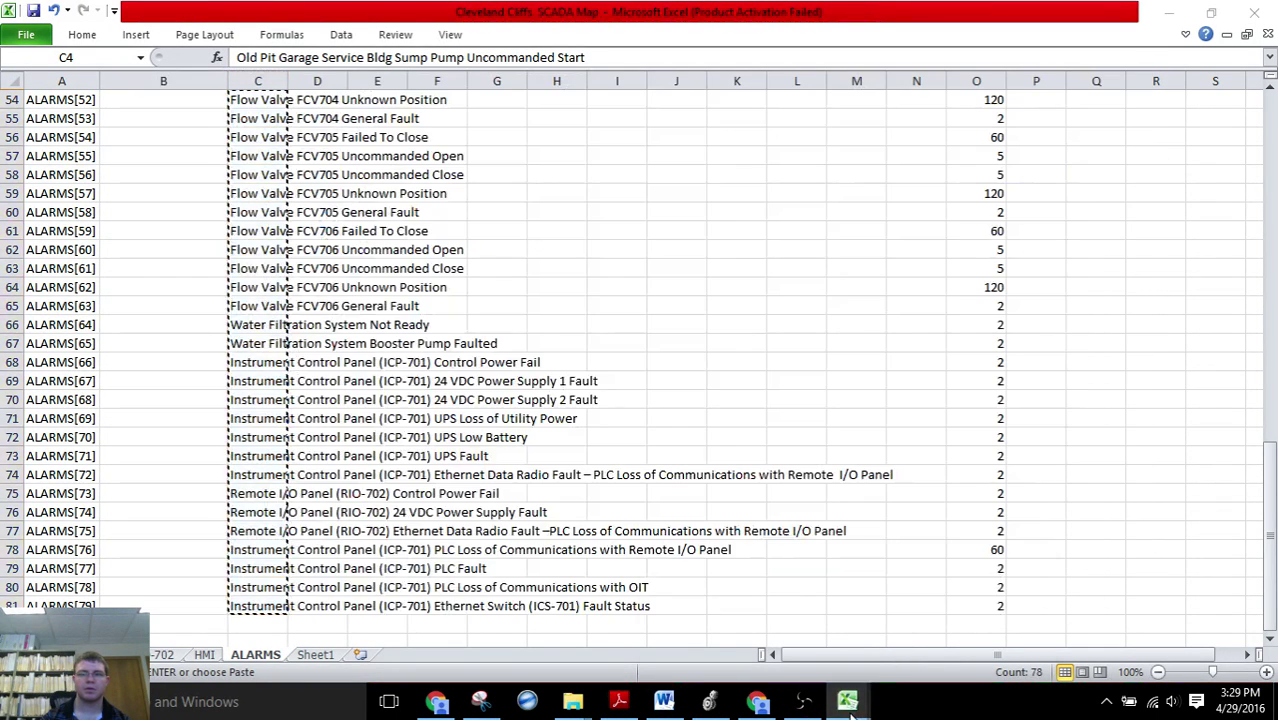
pyautogui.moveTo(847, 700)
pyautogui.click(884, 633)
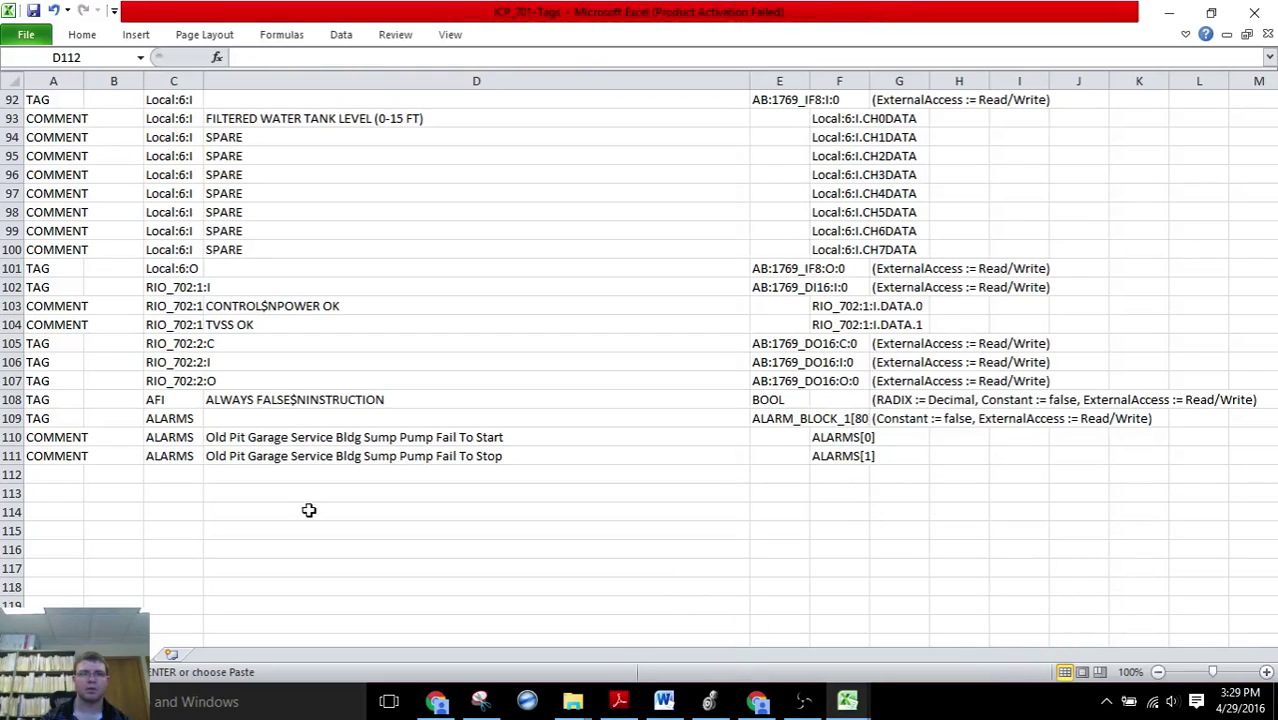
pyautogui.click(263, 475)
pyautogui.hotkey('ctrl', 'v')
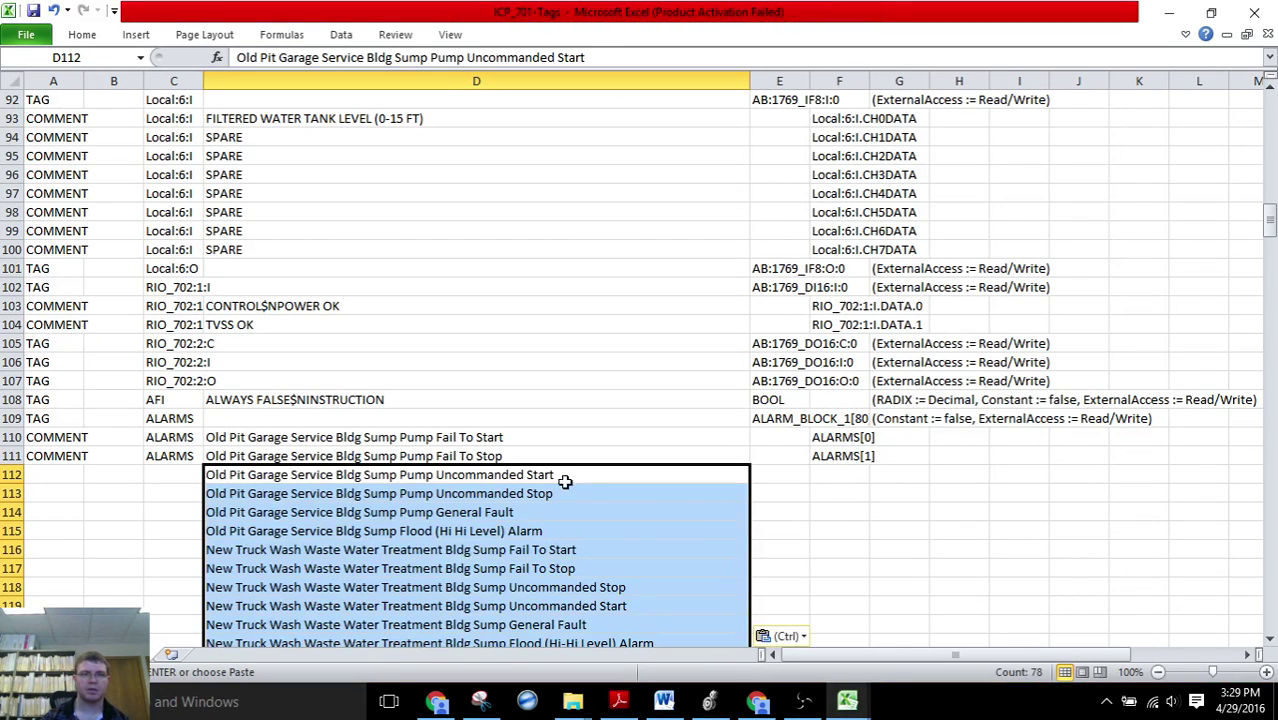
# Move the block of remaining tags starting at A200 up to A190, directly below the last alarm description
pyautogui.scroll(-20, 568, 478)
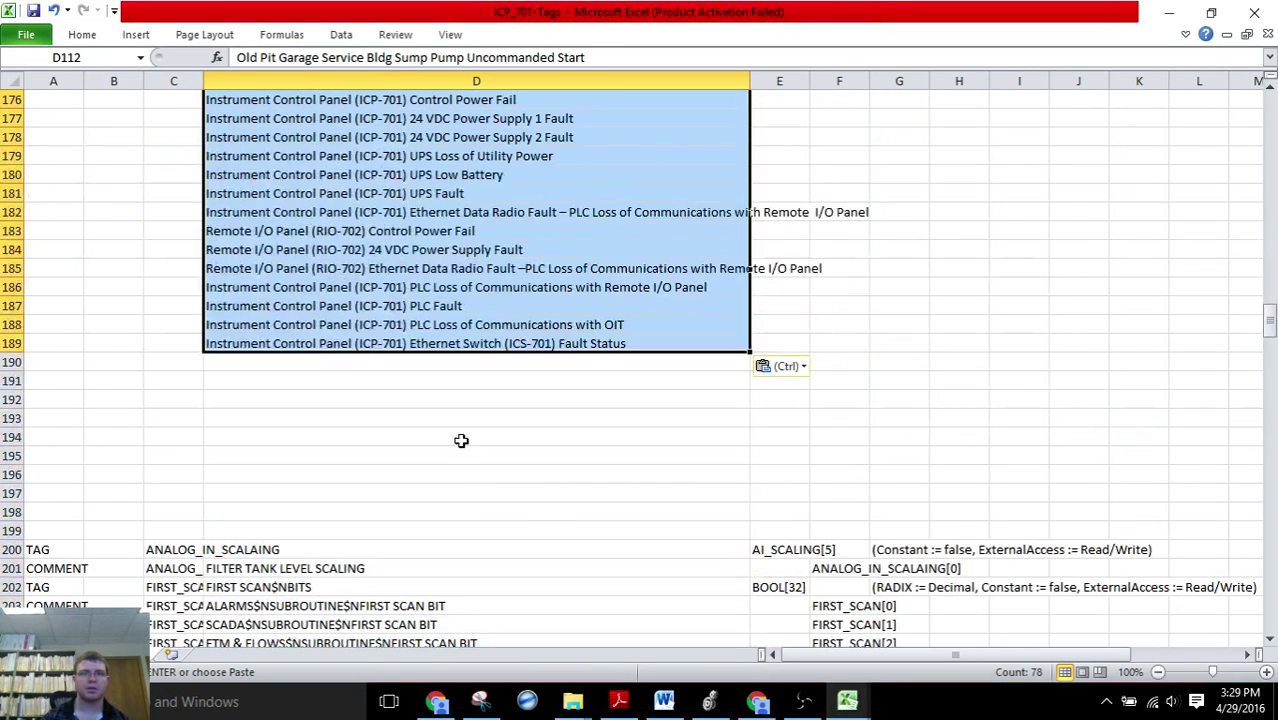
pyautogui.moveTo(48, 548); pyautogui.dragTo(1246, 579)
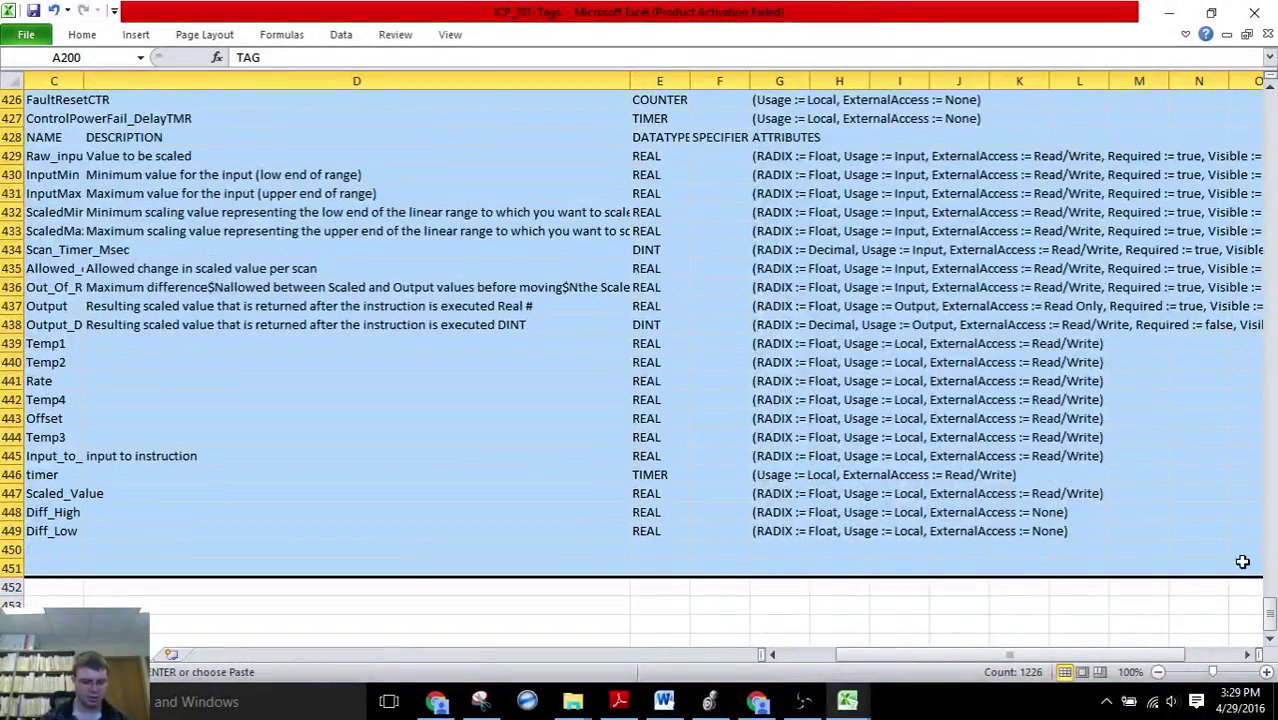
pyautogui.hotkey('ctrl', 'BackSpace')
pyautogui.scroll(6, 105, 340)
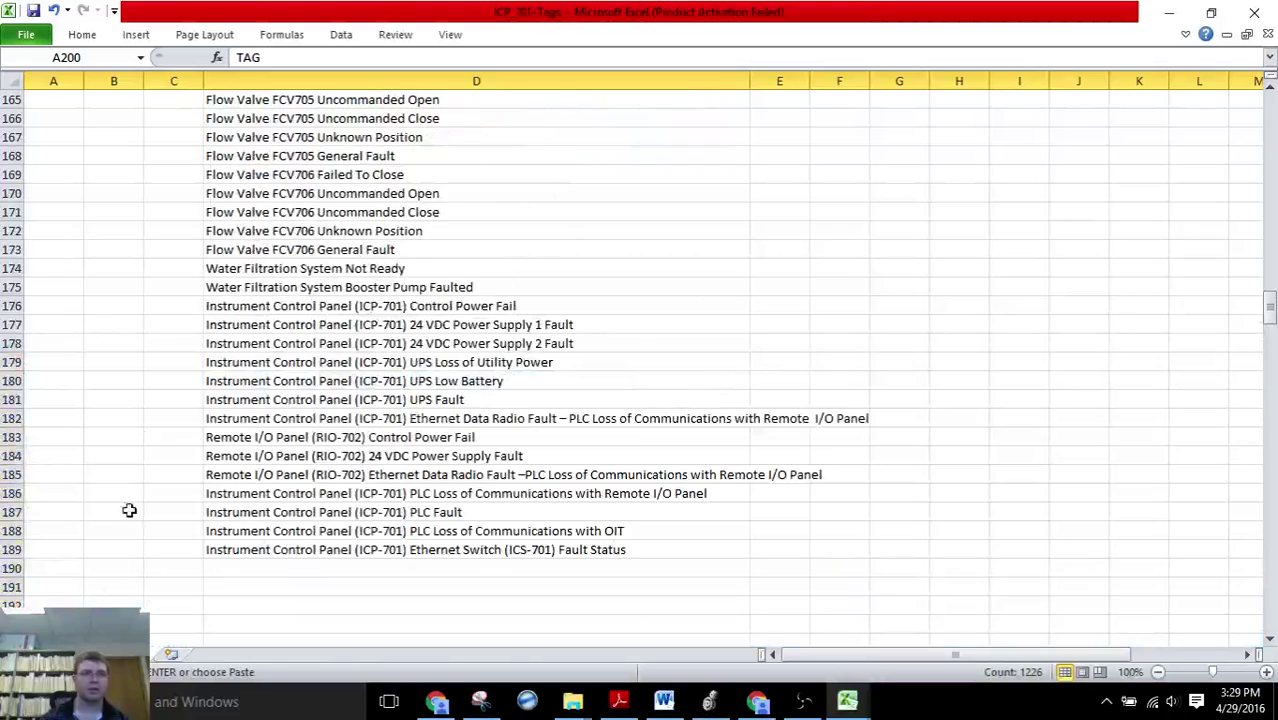
pyautogui.click(78, 569)
pyautogui.press('Return')
# Save the ICP_701-Tags file
pyautogui.click(280, 512)
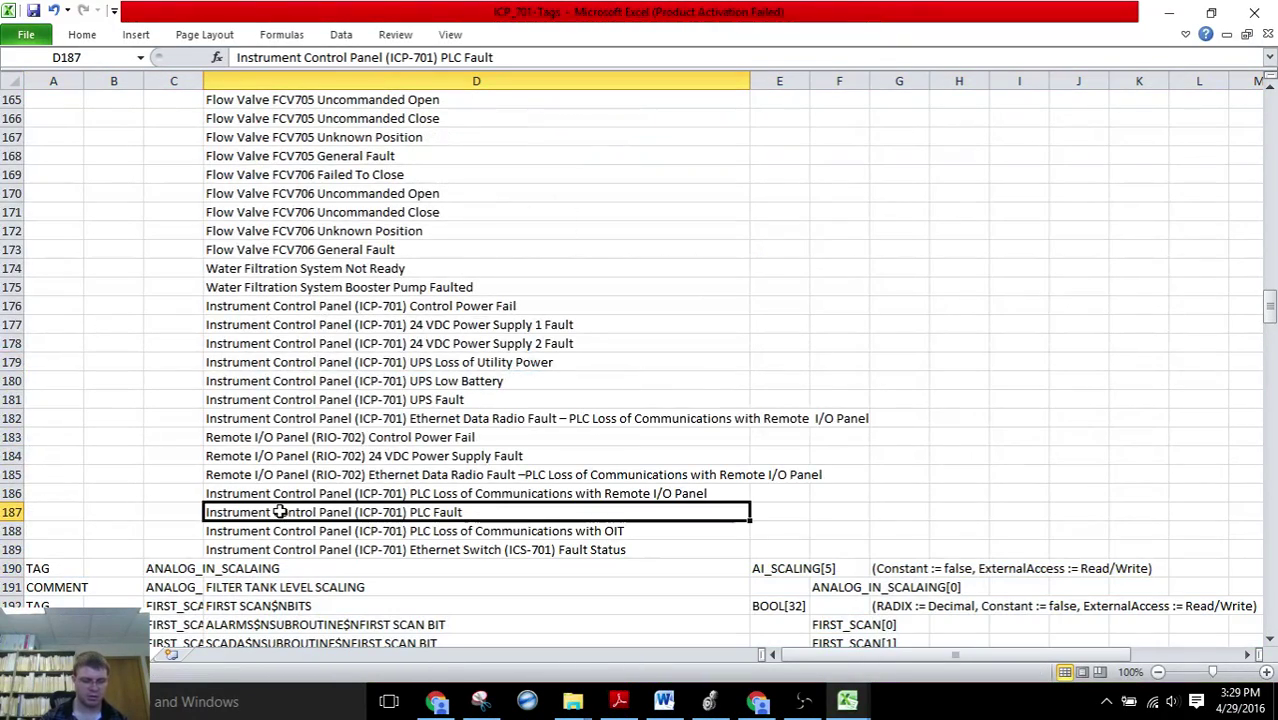
pyautogui.hotkey('ctrl', 's')
pyautogui.click(551, 418)
# Fill COMMENT from A111 down column A to row 189, alongside all the pasted alarm descriptions
pyautogui.scroll(20, 585, 400)
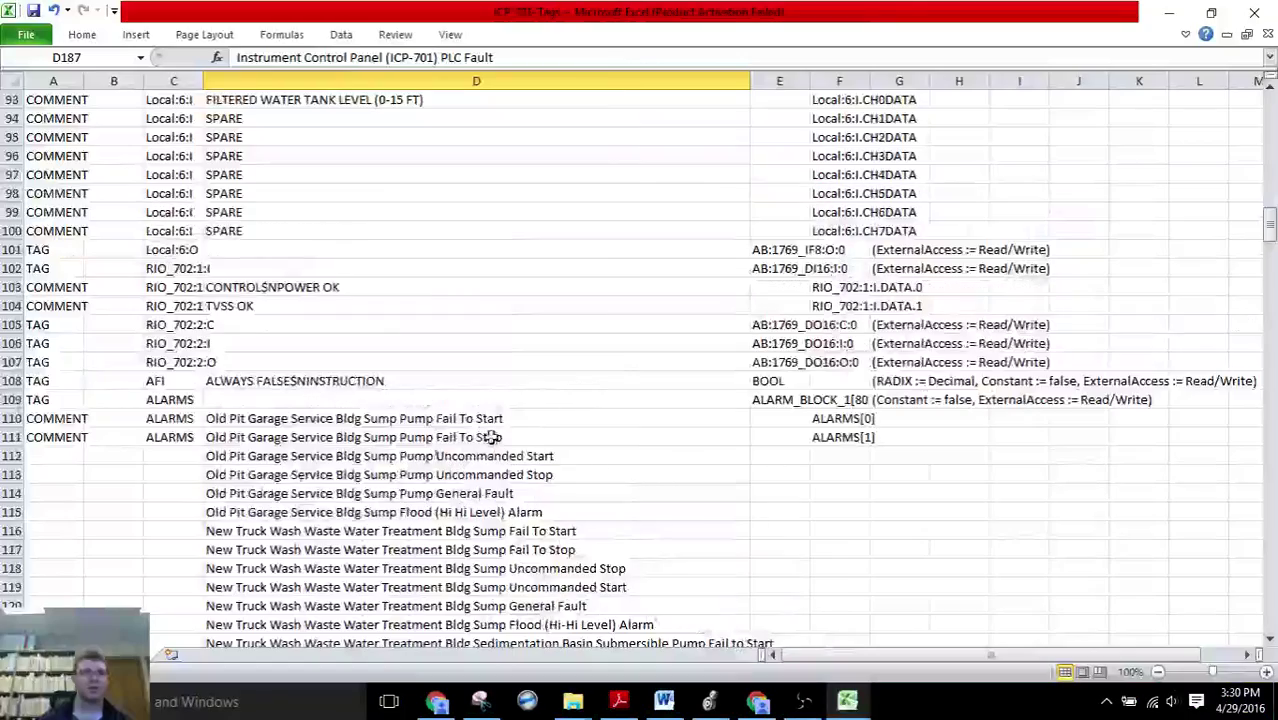
pyautogui.click(68, 437)
pyautogui.moveTo(86, 446); pyautogui.dragTo(95, 474)
# Fill the ALARMS tag name from C111 down column C to row 189
pyautogui.scroll(9, 177, 268)
pyautogui.scroll(12, 177, 268)
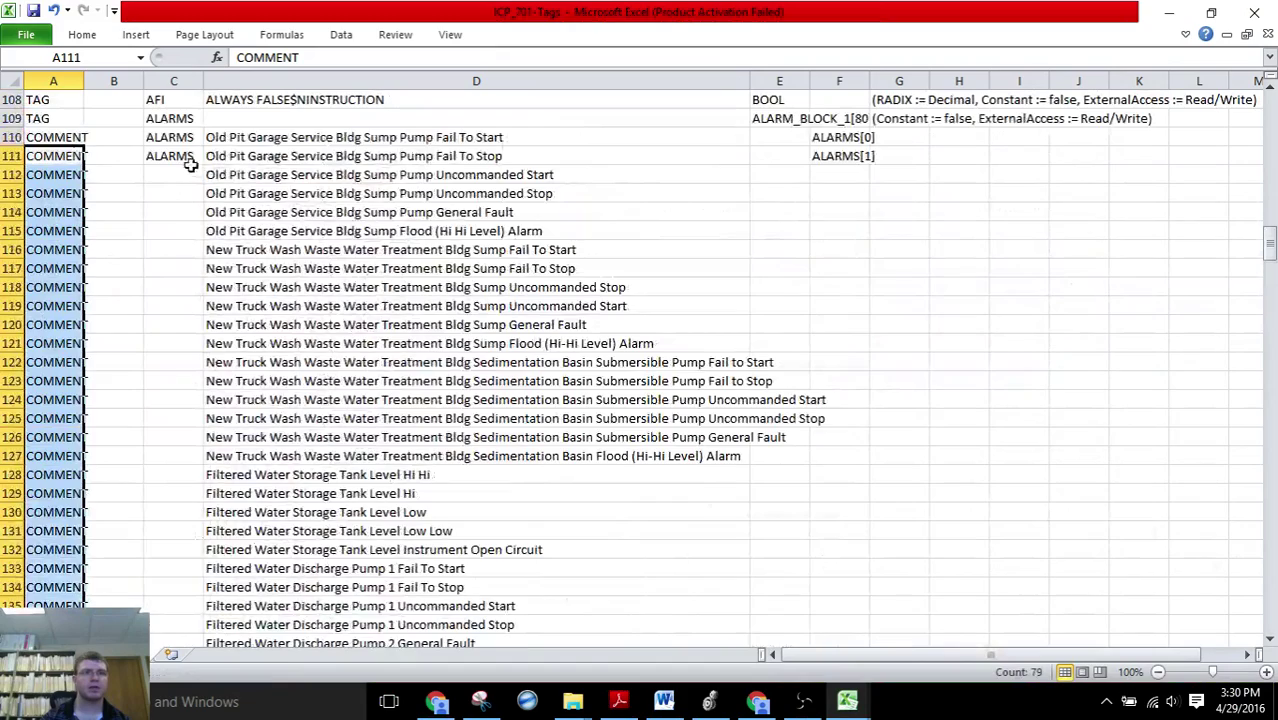
pyautogui.click(190, 158)
pyautogui.moveTo(203, 165); pyautogui.dragTo(93, 118)
pyautogui.moveTo(215, 137); pyautogui.dragTo(210, 493)
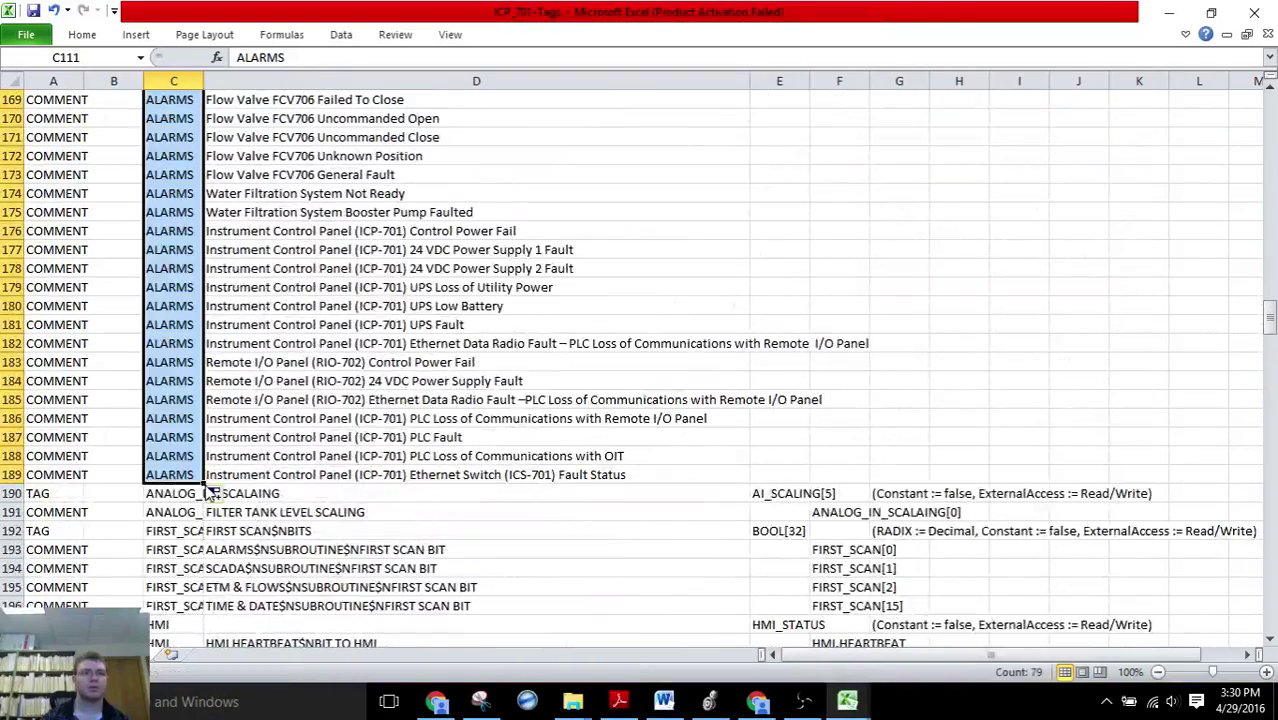
# Select the ALARMS[1] specifier in F111 and save the ICP_701-Tags file
pyautogui.scroll(20, 470, 300)
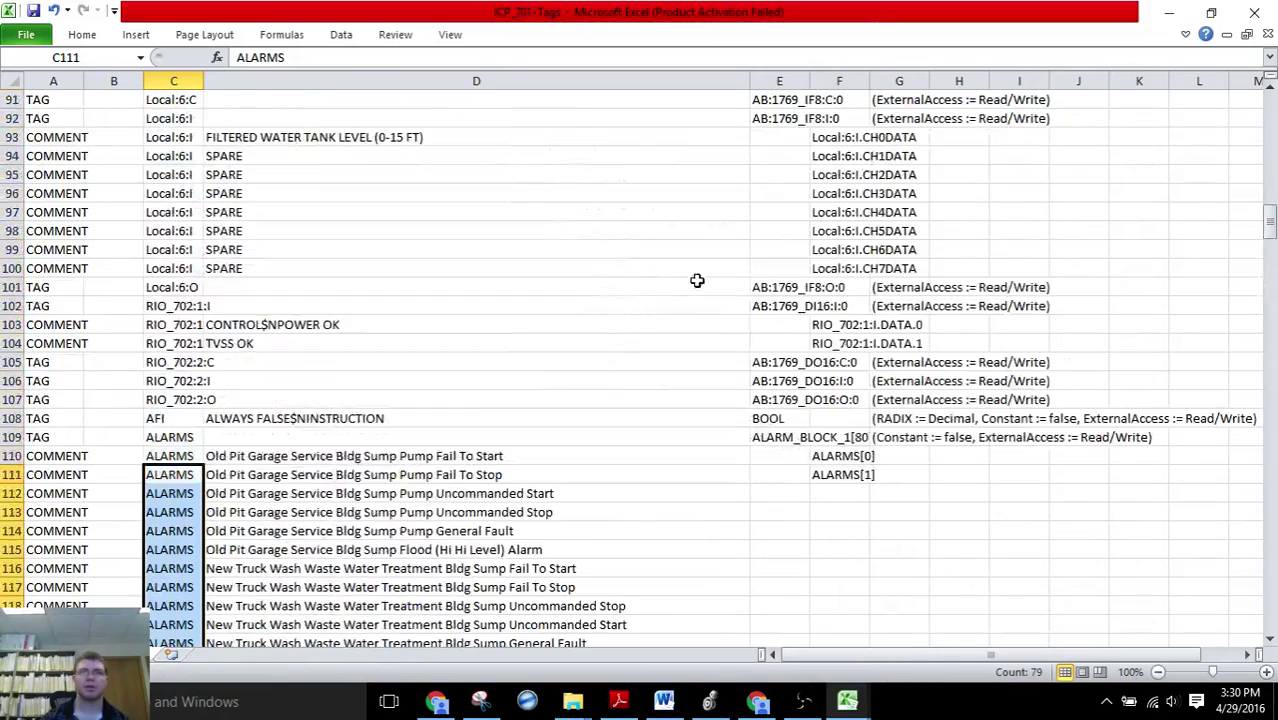
pyautogui.scroll(-5, 781, 388)
pyautogui.click(841, 194)
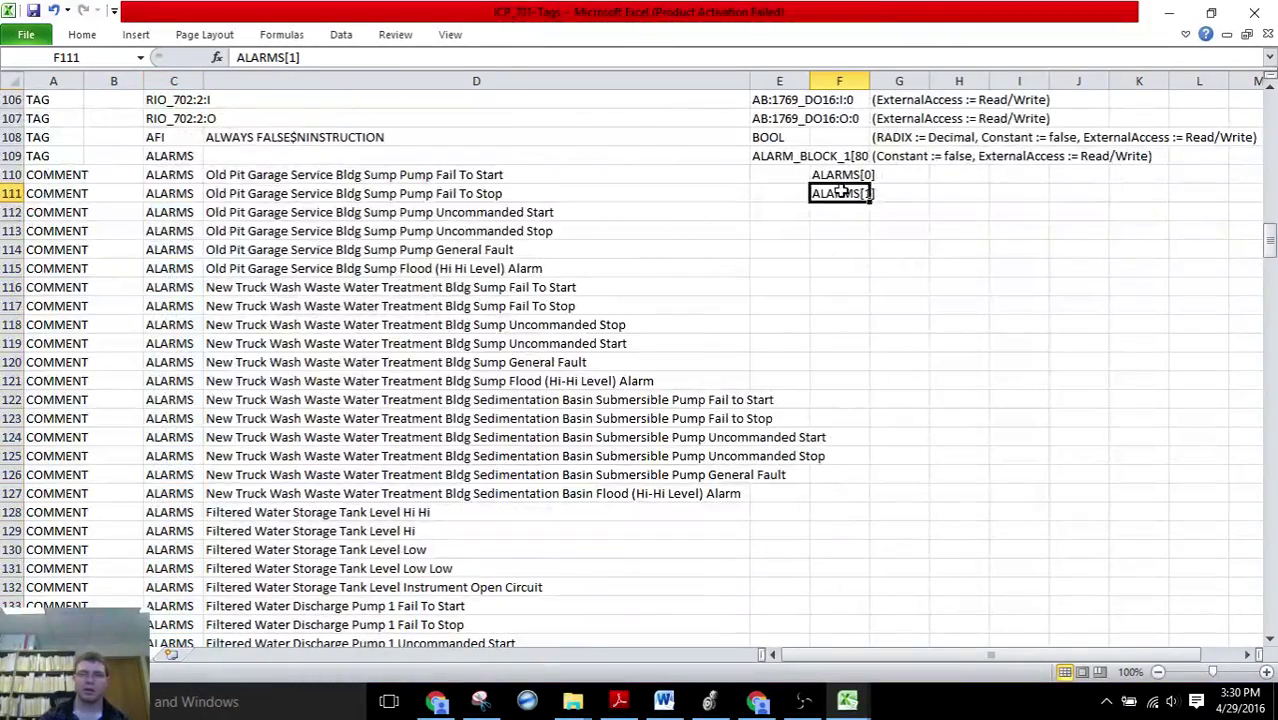
pyautogui.hotkey('ctrl', 's')
pyautogui.click(565, 415)
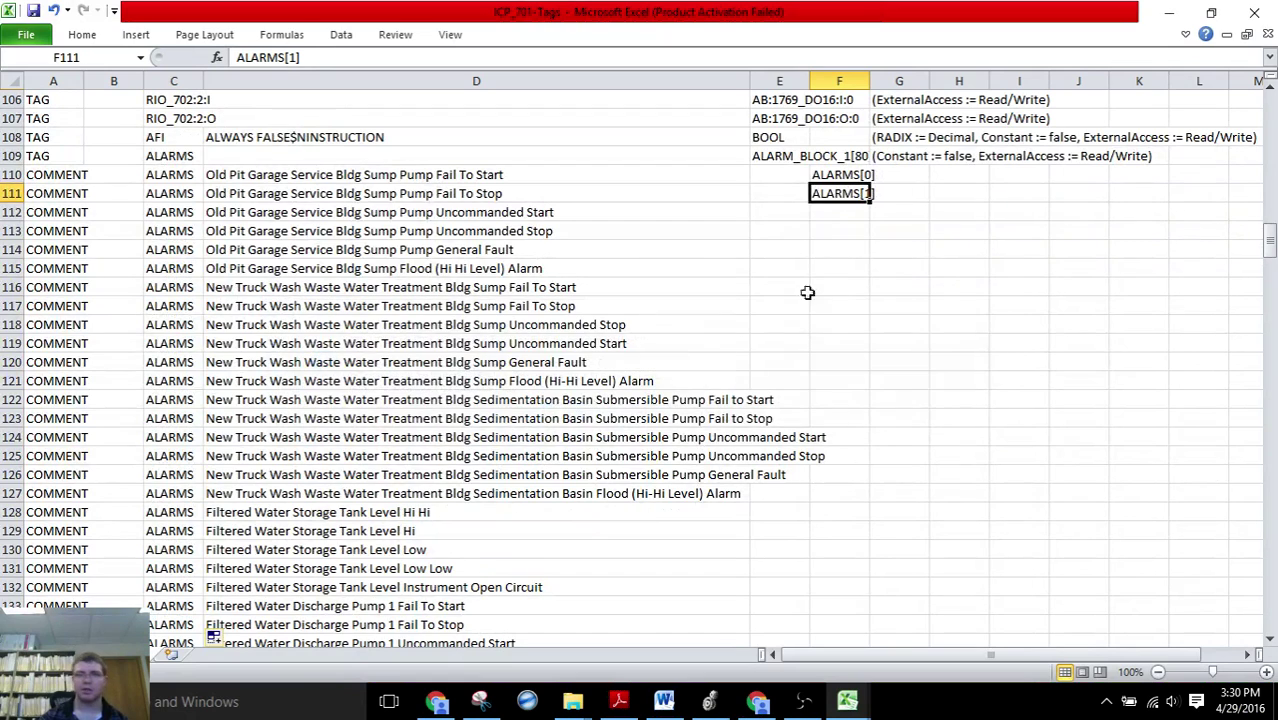
# Try to fill ALARMS[1] from F111 down column F to row 123, and undo the fill
pyautogui.moveTo(868, 198); pyautogui.dragTo(900, 421)
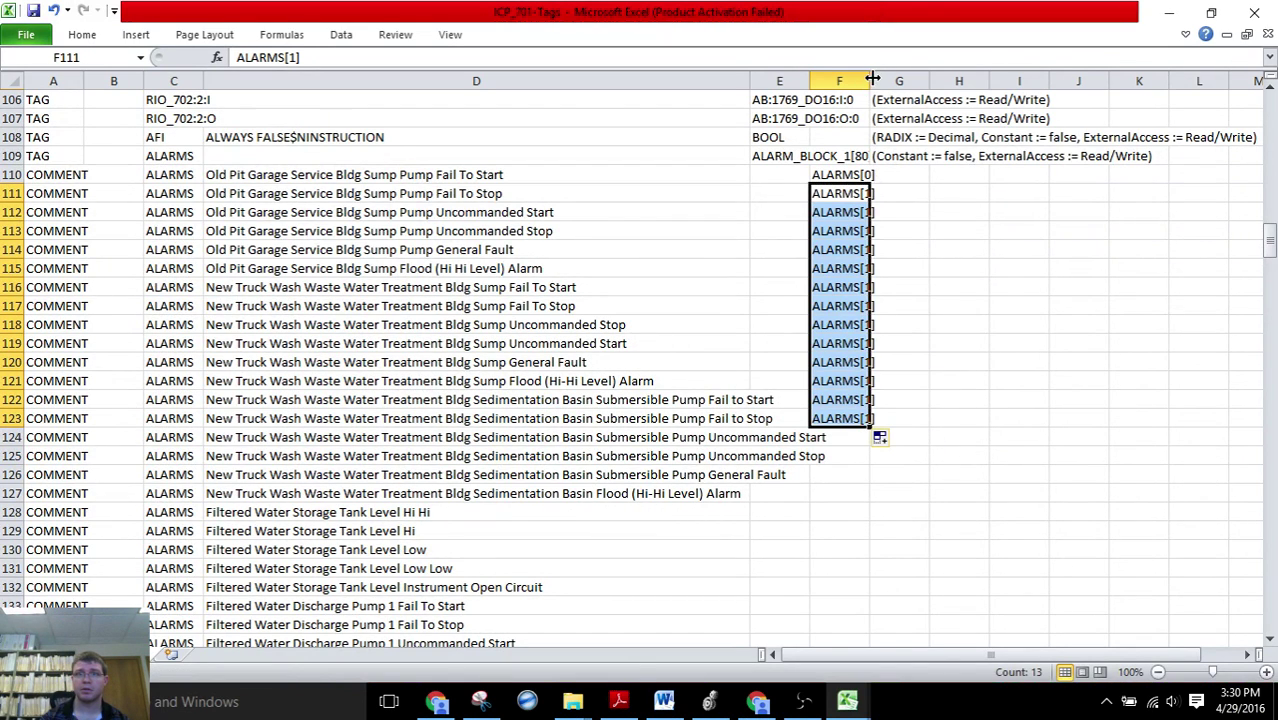
pyautogui.moveTo(872, 79); pyautogui.dragTo(940, 79)
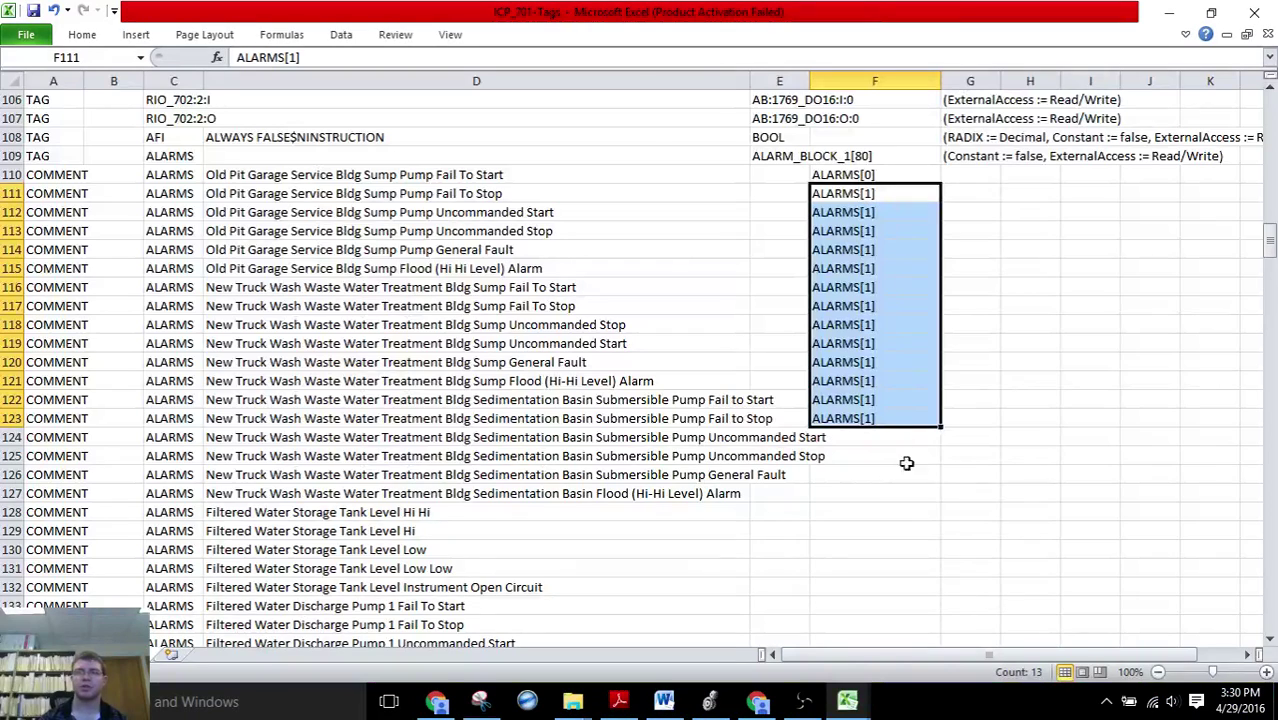
pyautogui.hotkey('ctrl', 'z')
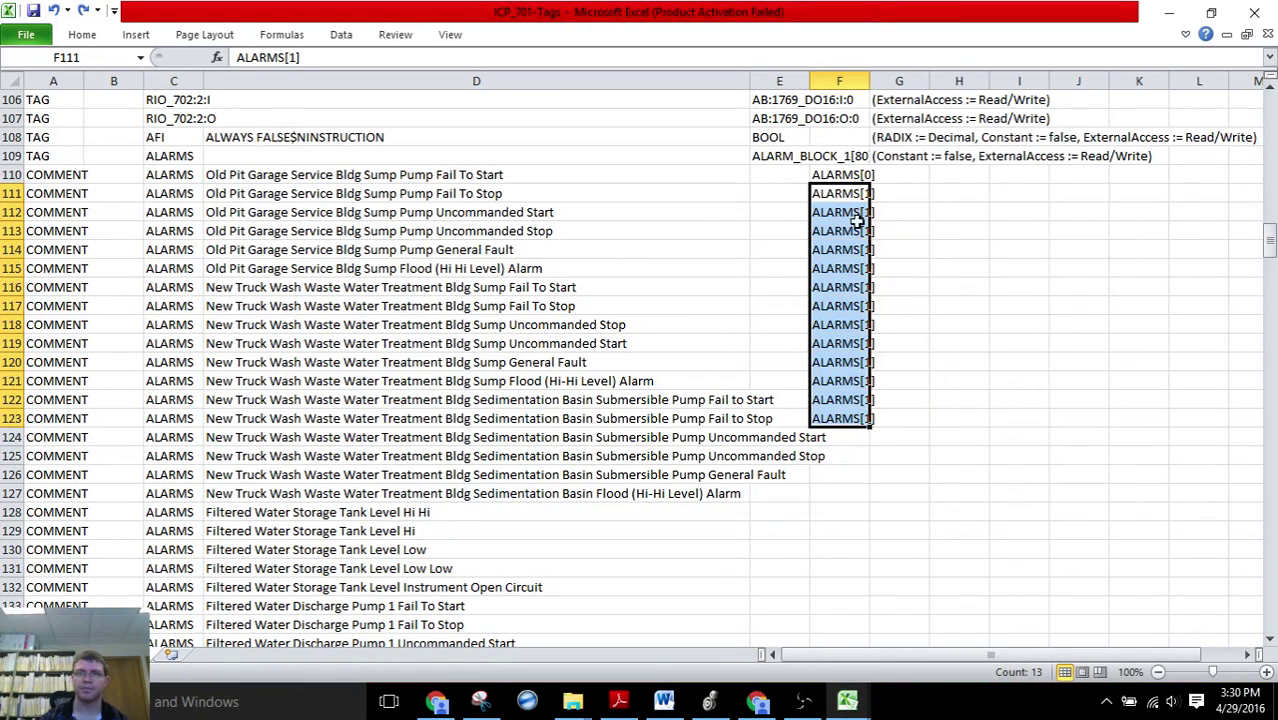
pyautogui.hotkey('ctrl', 'z')
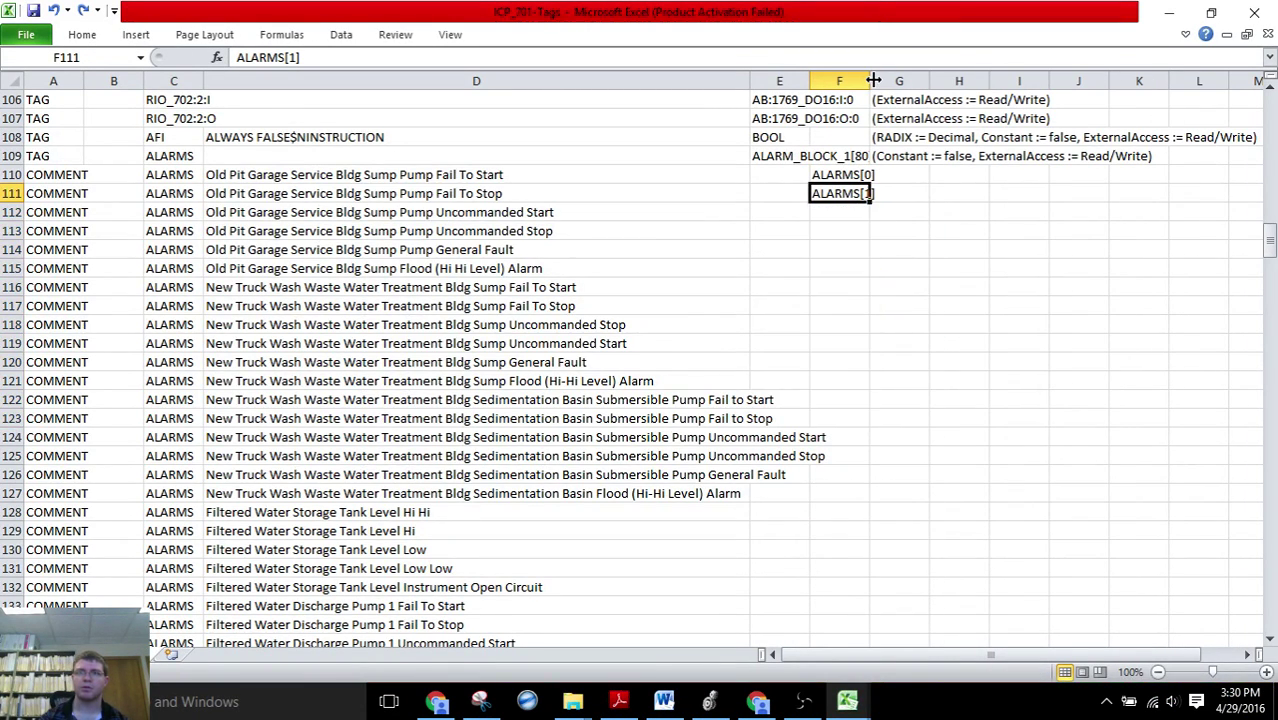
# Widen column F and shorten the F111 entry to ALARMS[1 without its closing bracket
pyautogui.moveTo(873, 79); pyautogui.dragTo(980, 79)
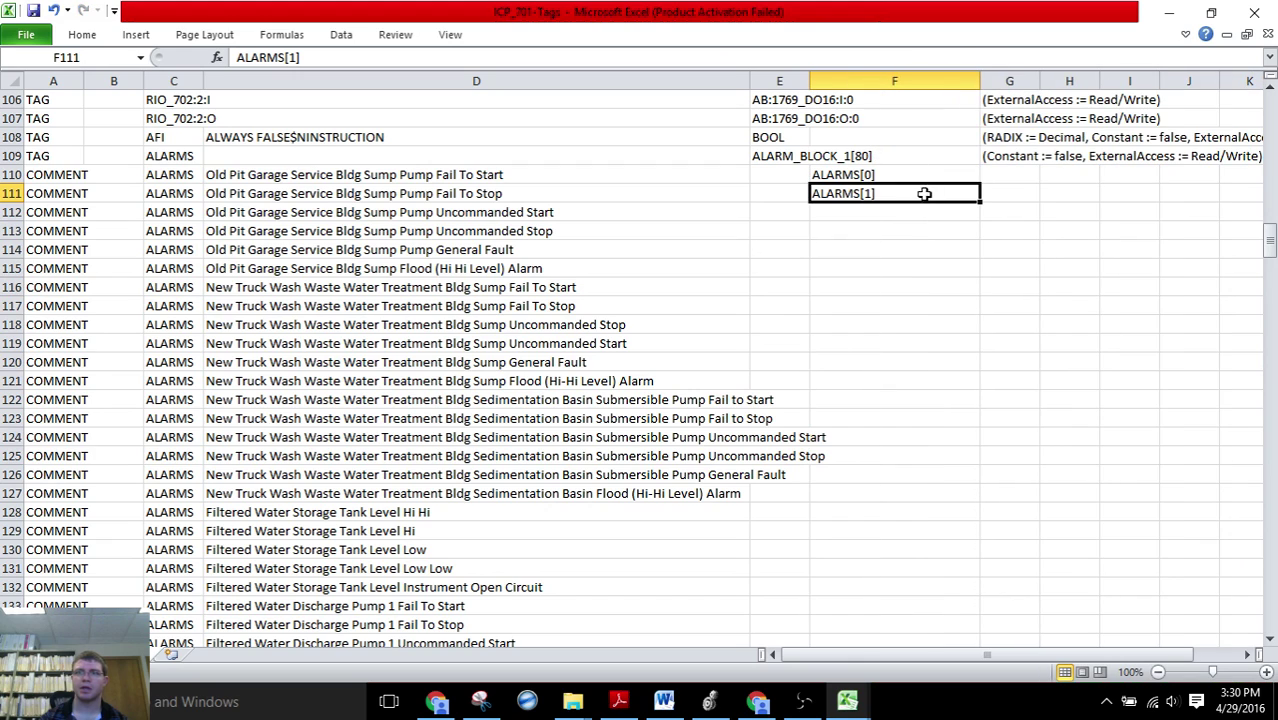
pyautogui.doubleClick(894, 193)
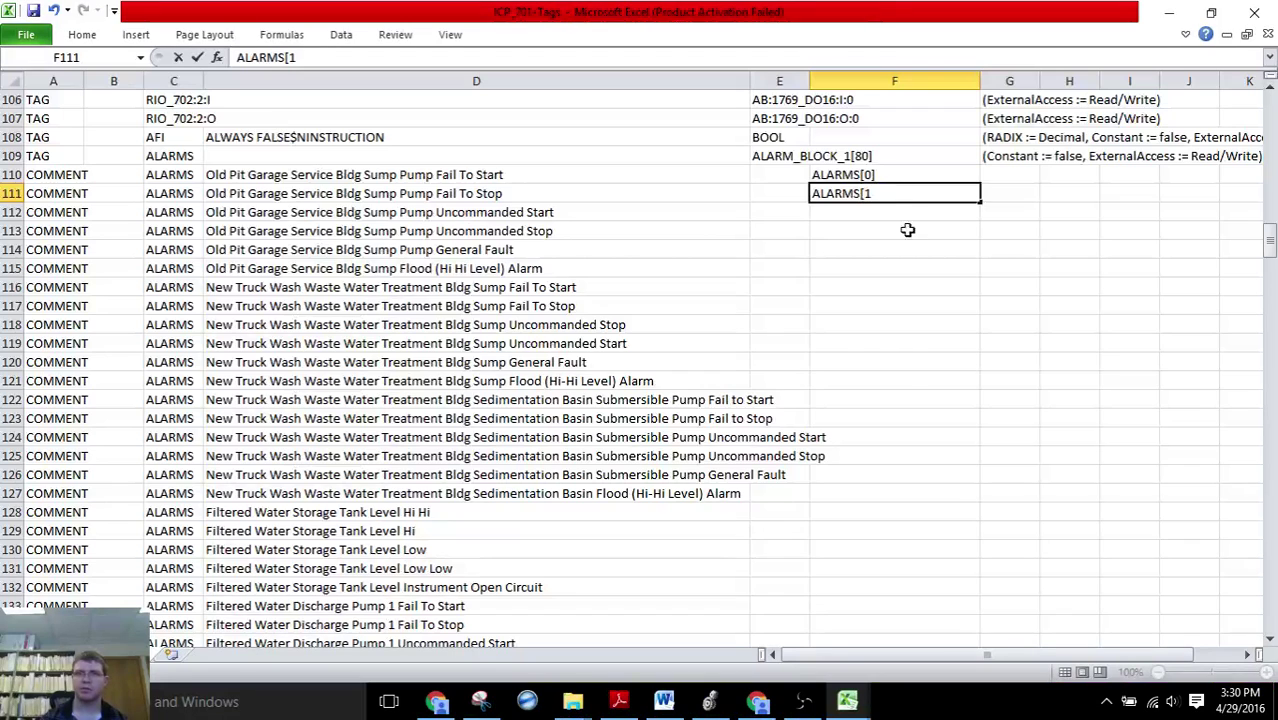
pyautogui.press('Return')
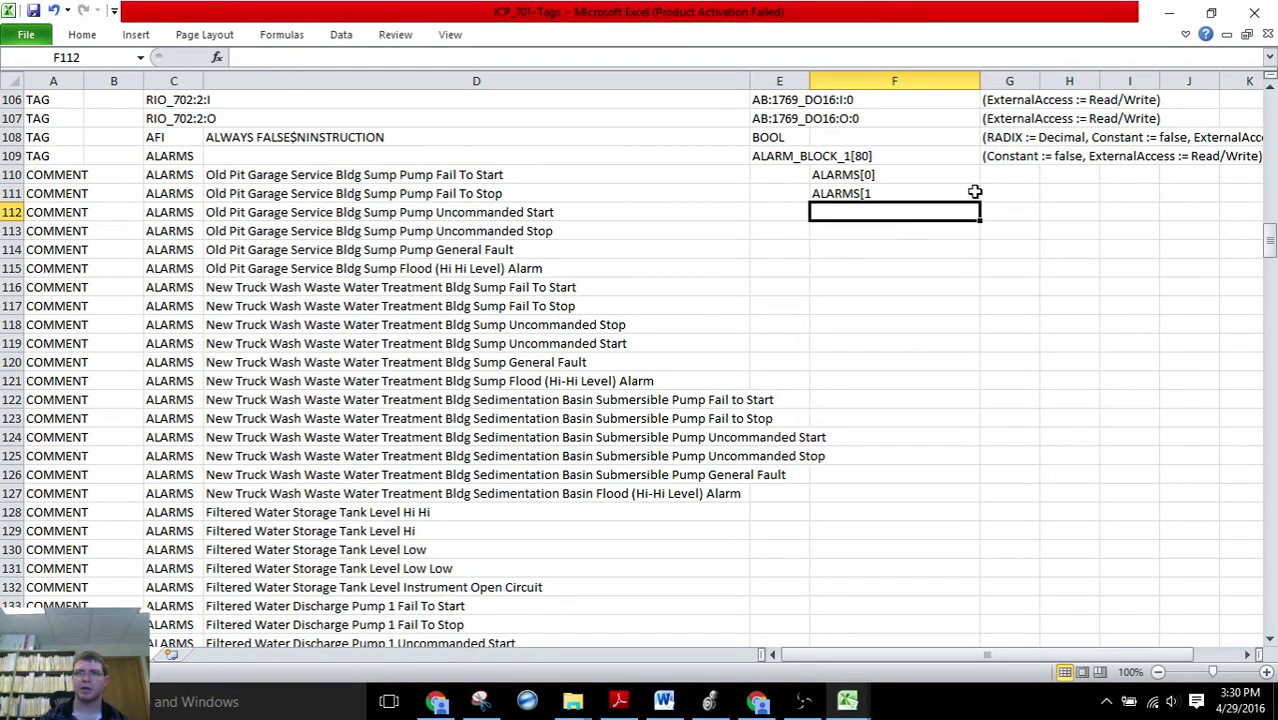
# Fill the unbracketed ALARMS[1 entry from F111 down column F to row 189 as an incrementing series
pyautogui.click(970, 193)
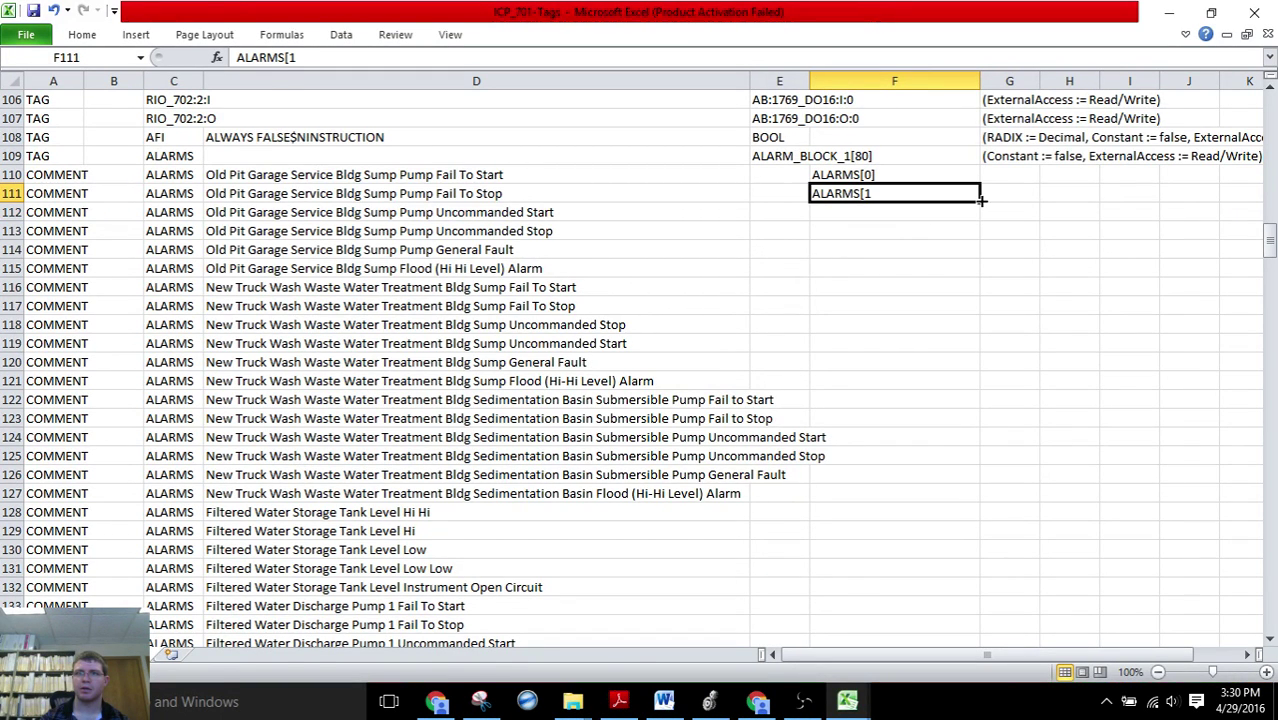
pyautogui.moveTo(981, 200); pyautogui.dragTo(928, 404)
pyautogui.scroll(20, 994, 348)
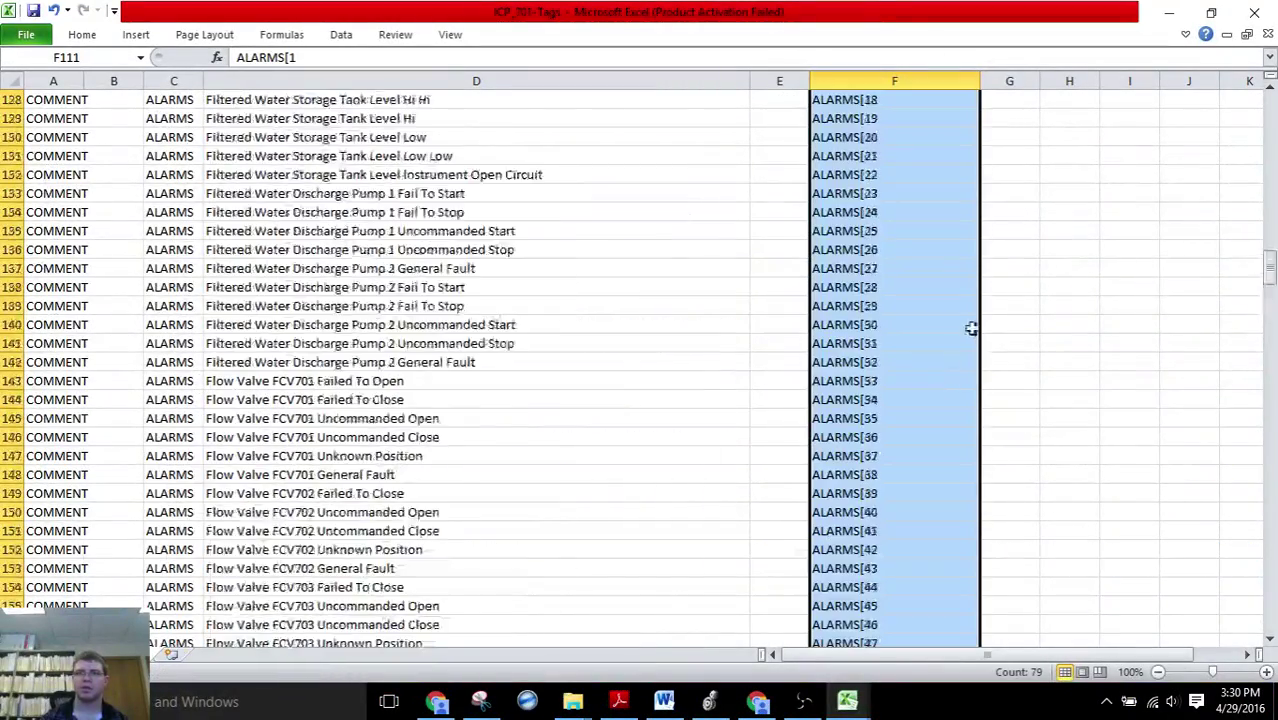
# Enter the formula =F111&"]" in G111 to append the closing bracket to the alarm specifier
pyautogui.click(1014, 284)
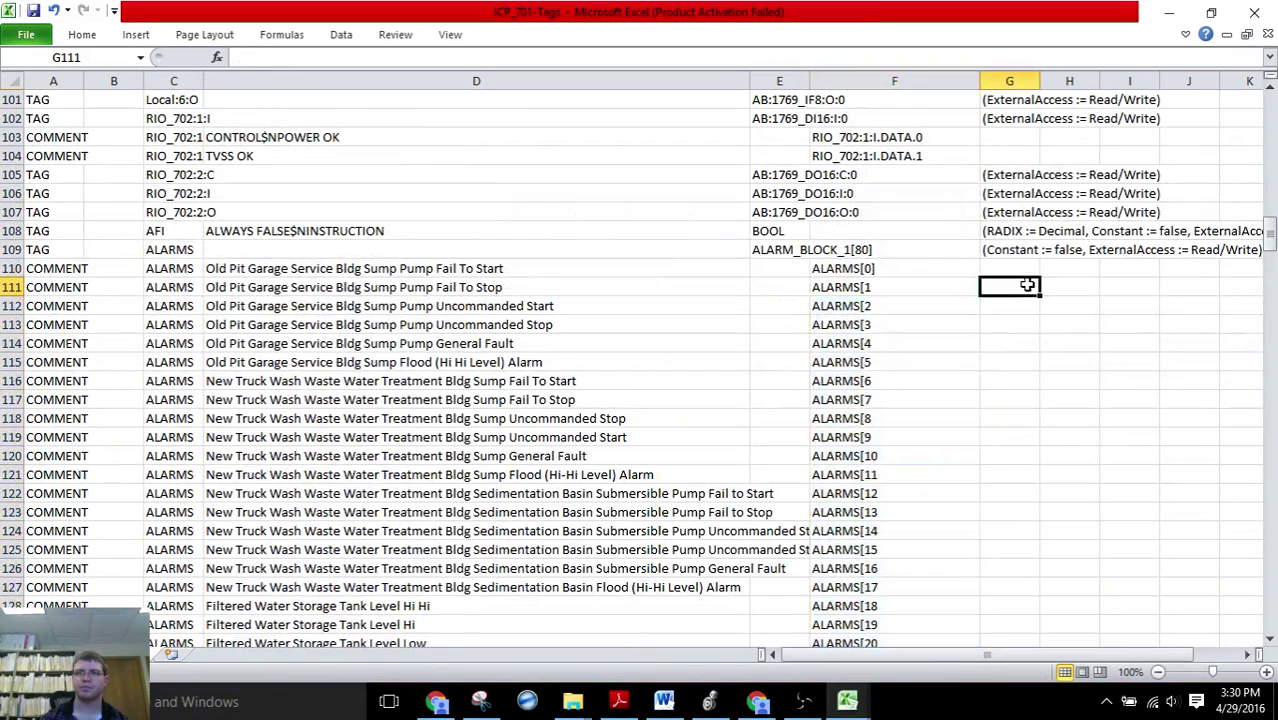
pyautogui.write('=')
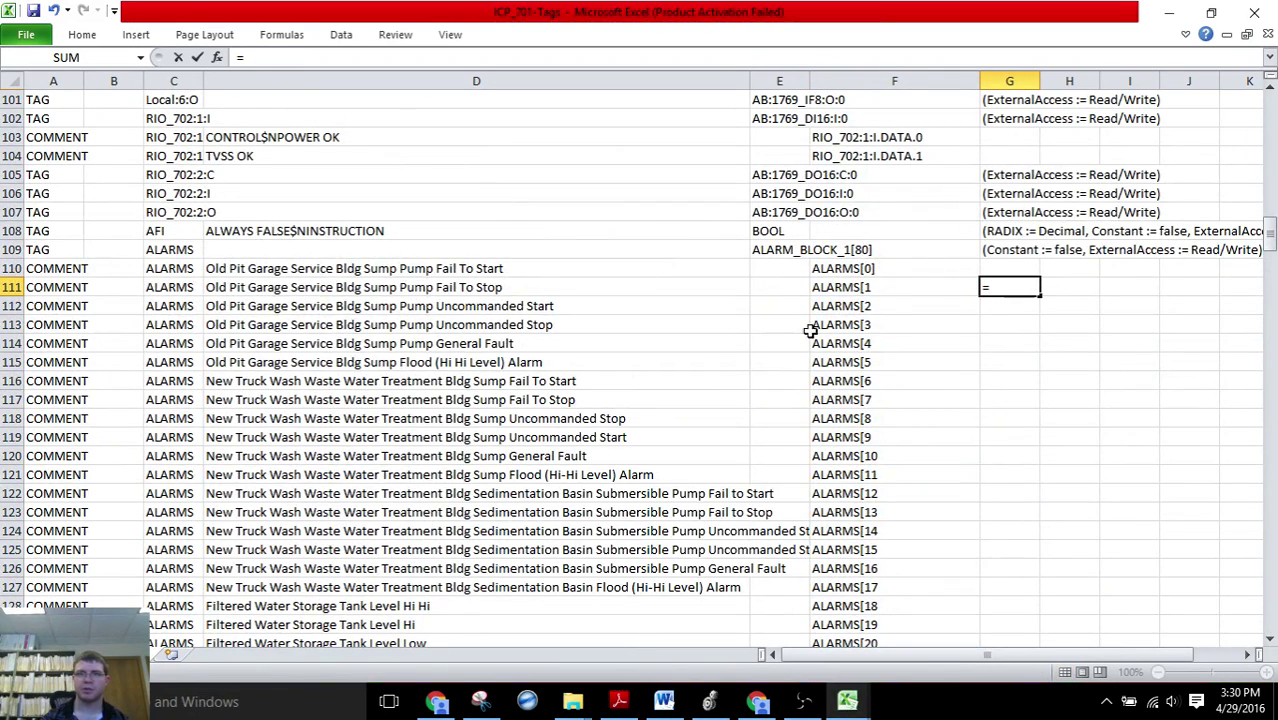
pyautogui.click(836, 287)
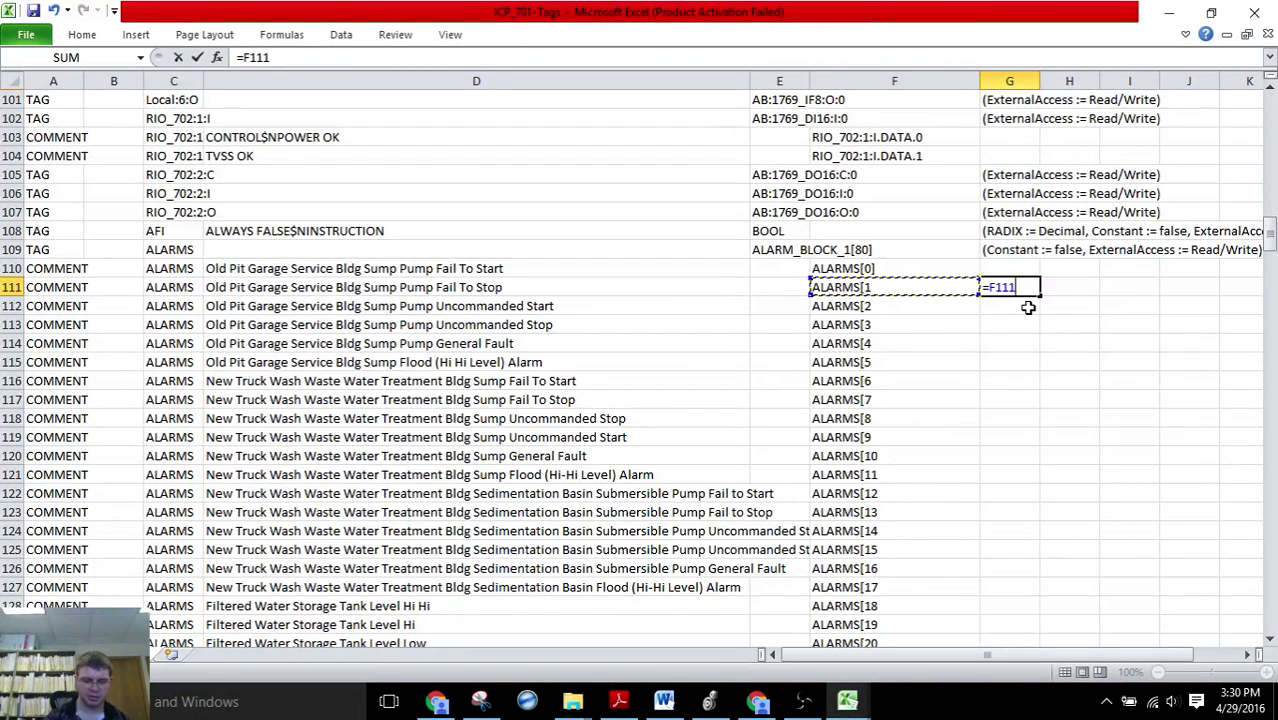
pyautogui.write('&')
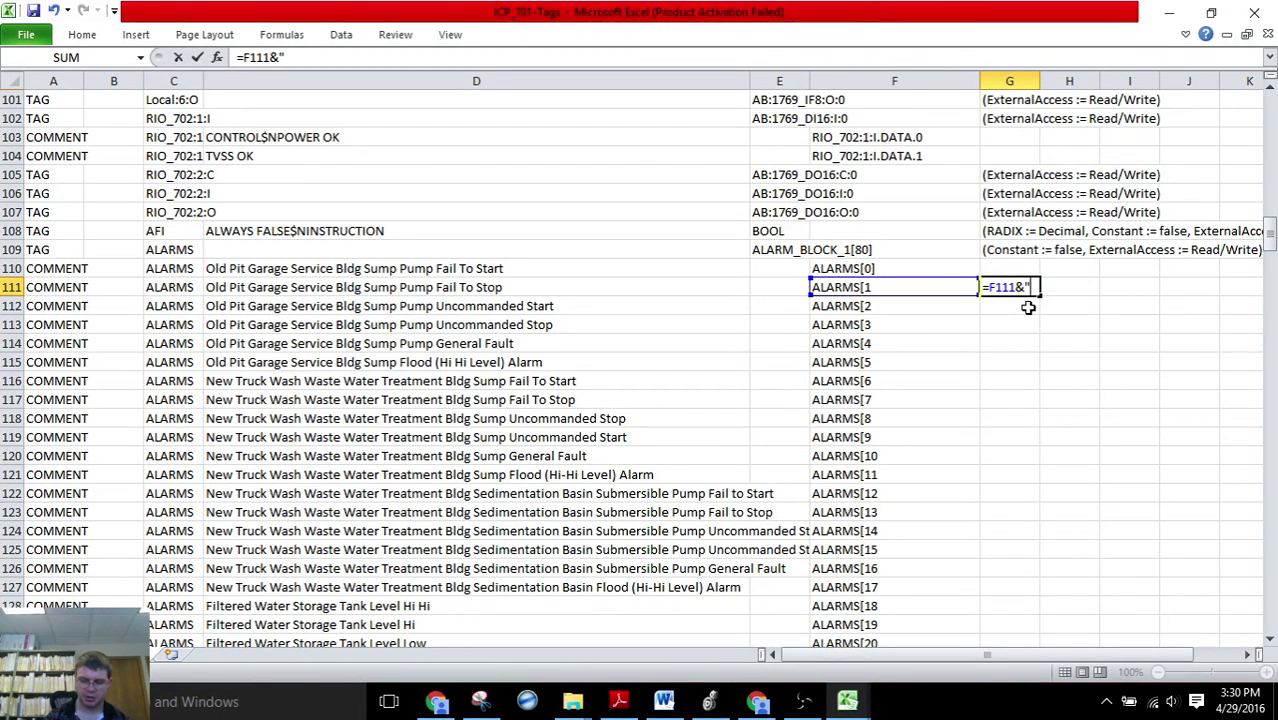
pyautogui.write('"]"')
pyautogui.press('Return')
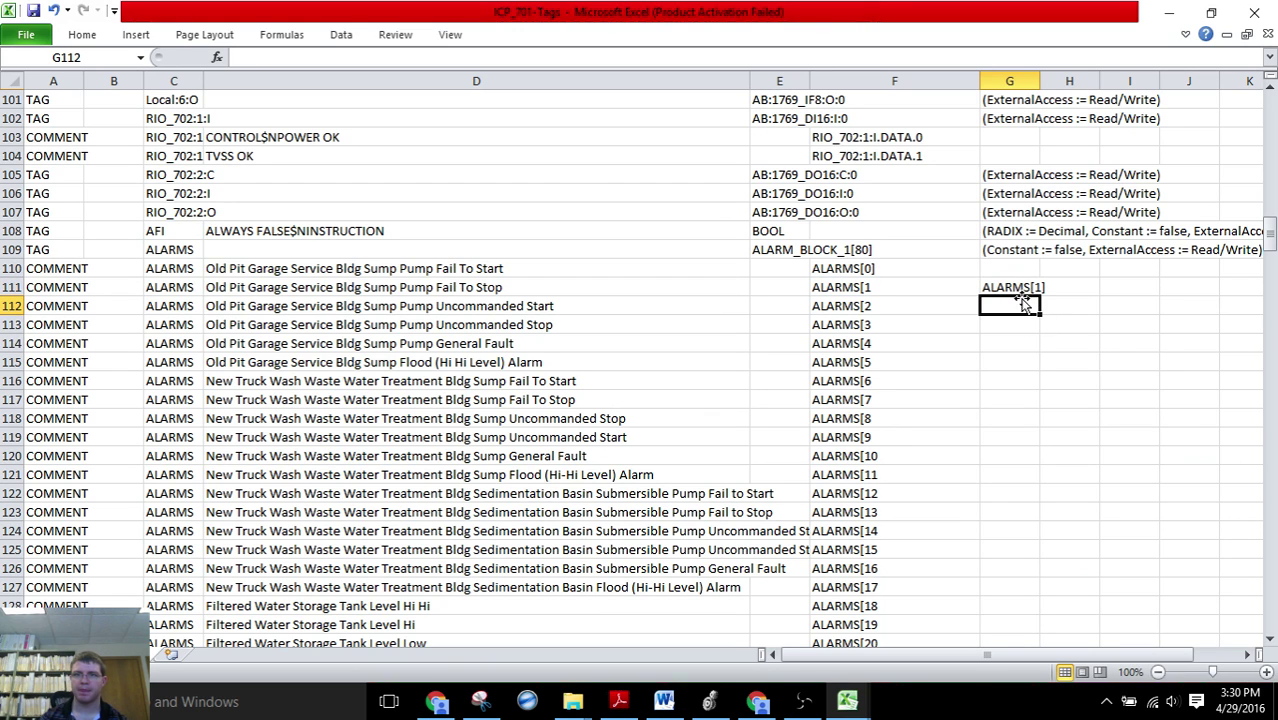
# Fill the bracket-appending formula from G111 down column G to row 189
pyautogui.click(1030, 288)
pyautogui.moveTo(1040, 292); pyautogui.dragTo(1037, 249)
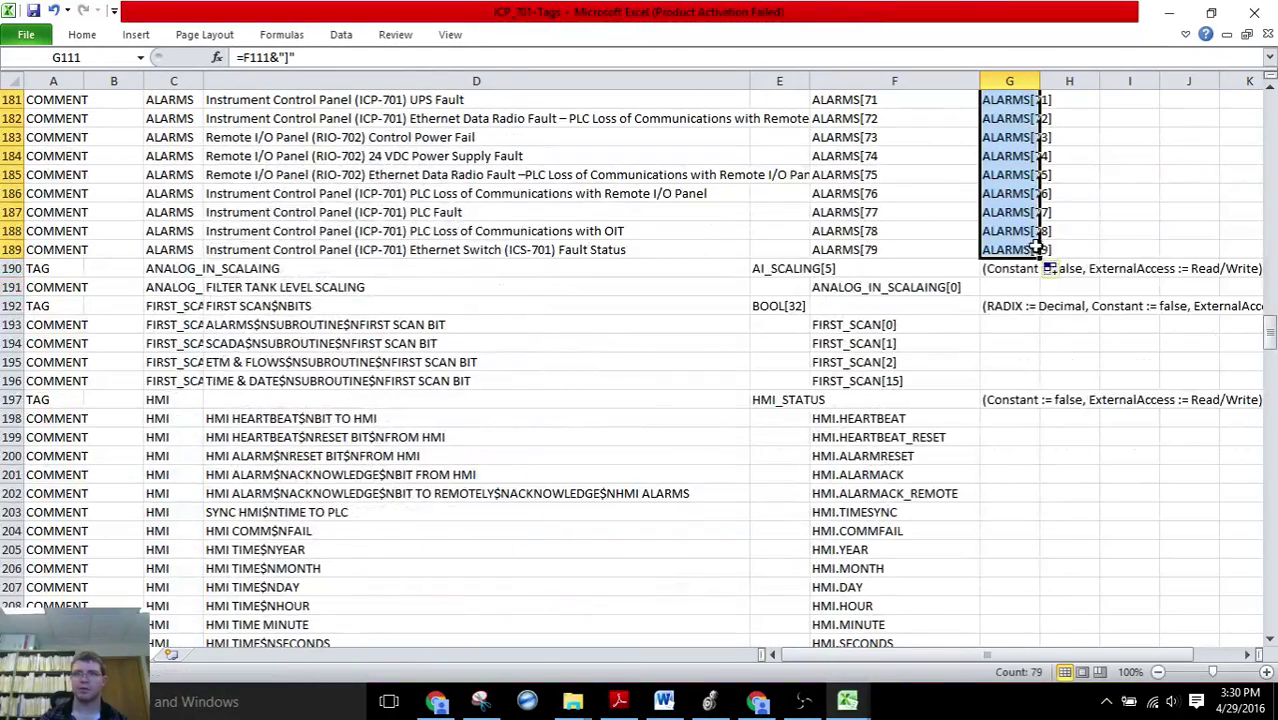
pyautogui.scroll(20, 1056, 244)
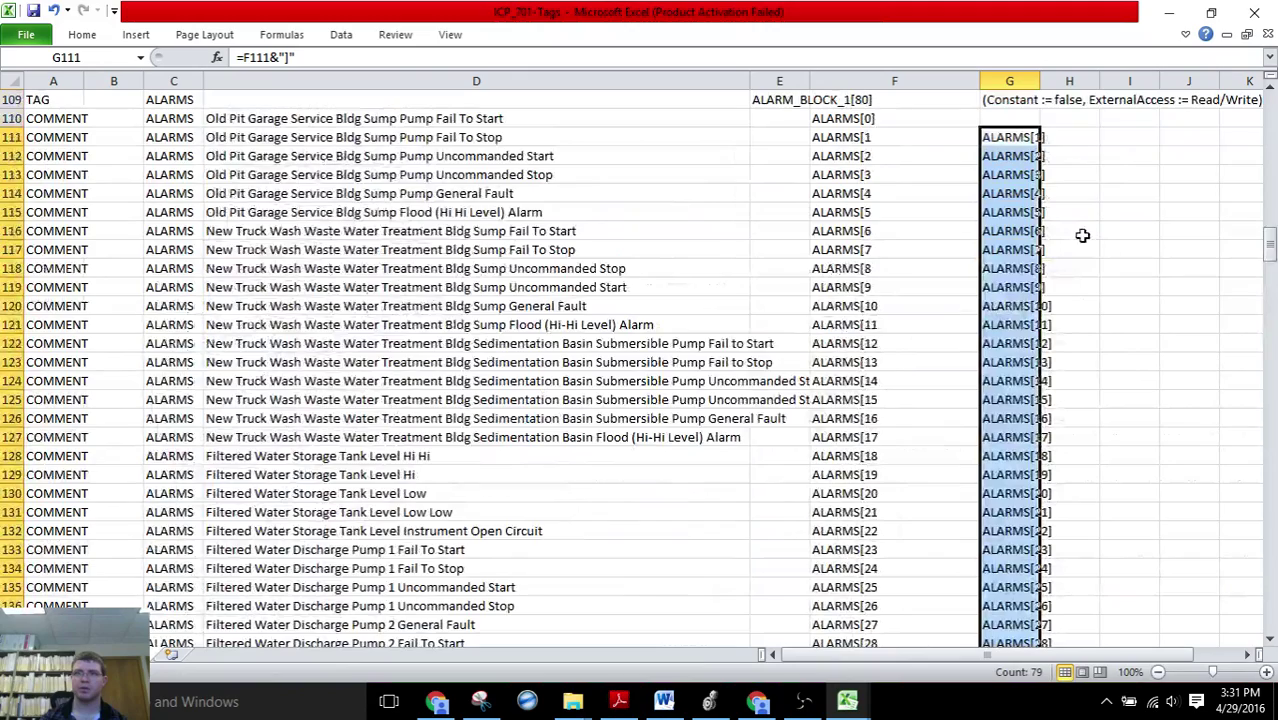
pyautogui.scroll(2, 1040, 200)
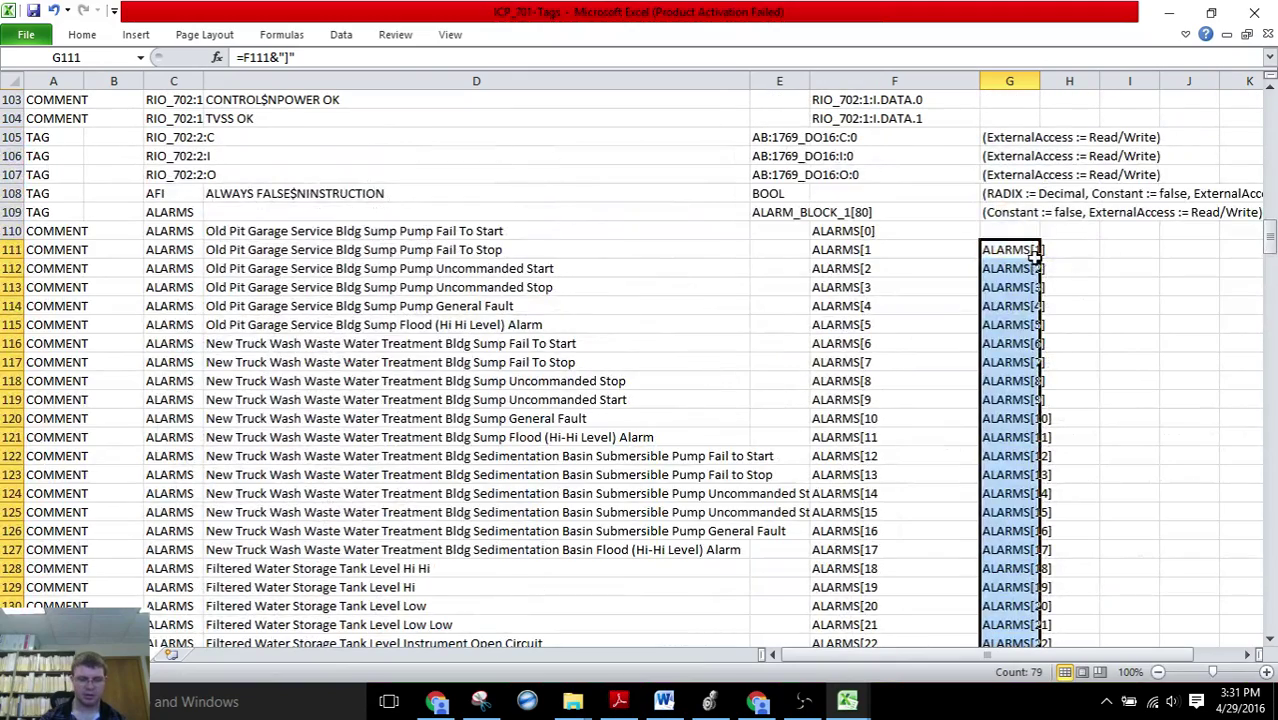
# Copy the formula results in G111:G189 and paste them as values only, starting at H111
pyautogui.hotkey('ctrl', 'c')
pyautogui.click(1090, 250)
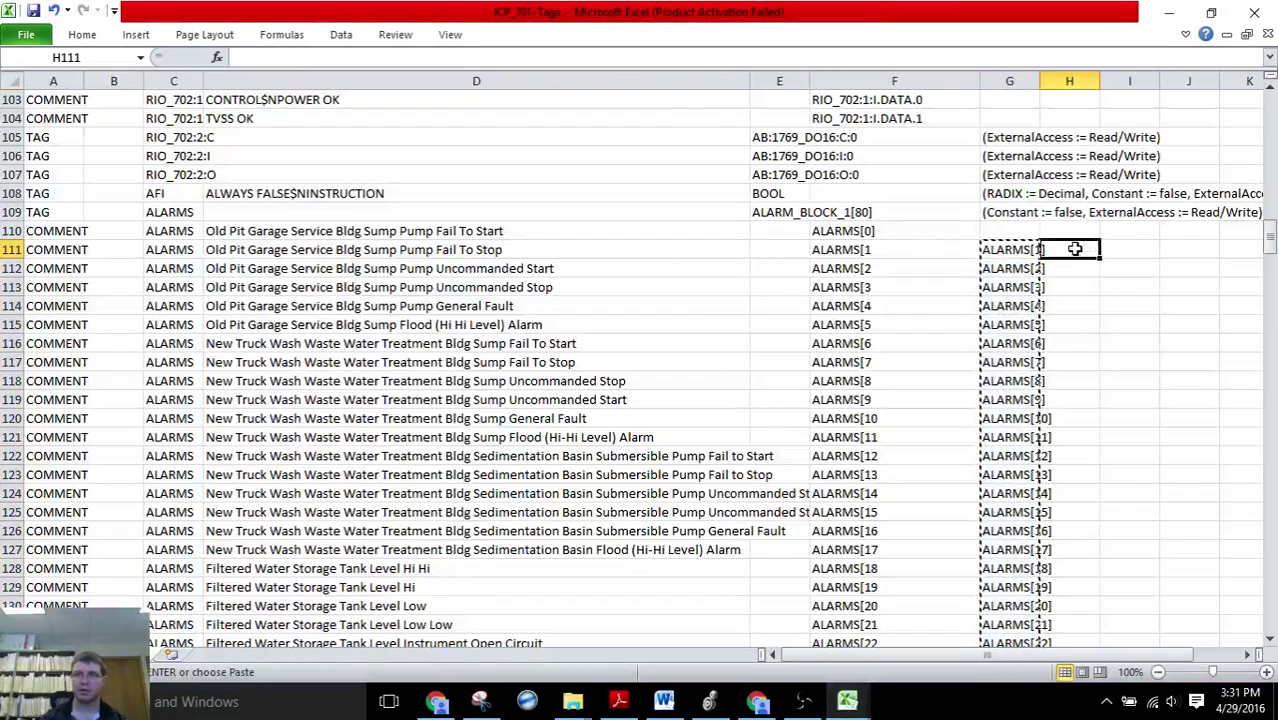
pyautogui.rightClick(1074, 249)
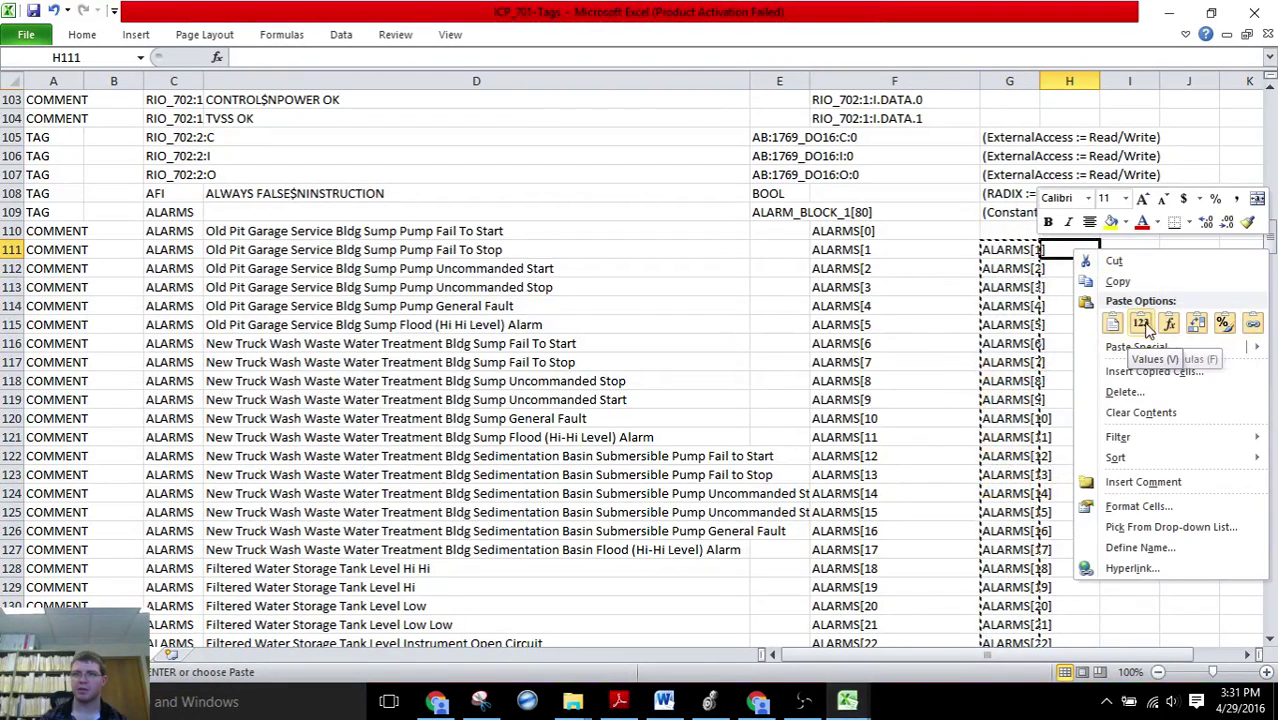
pyautogui.click(1141, 323)
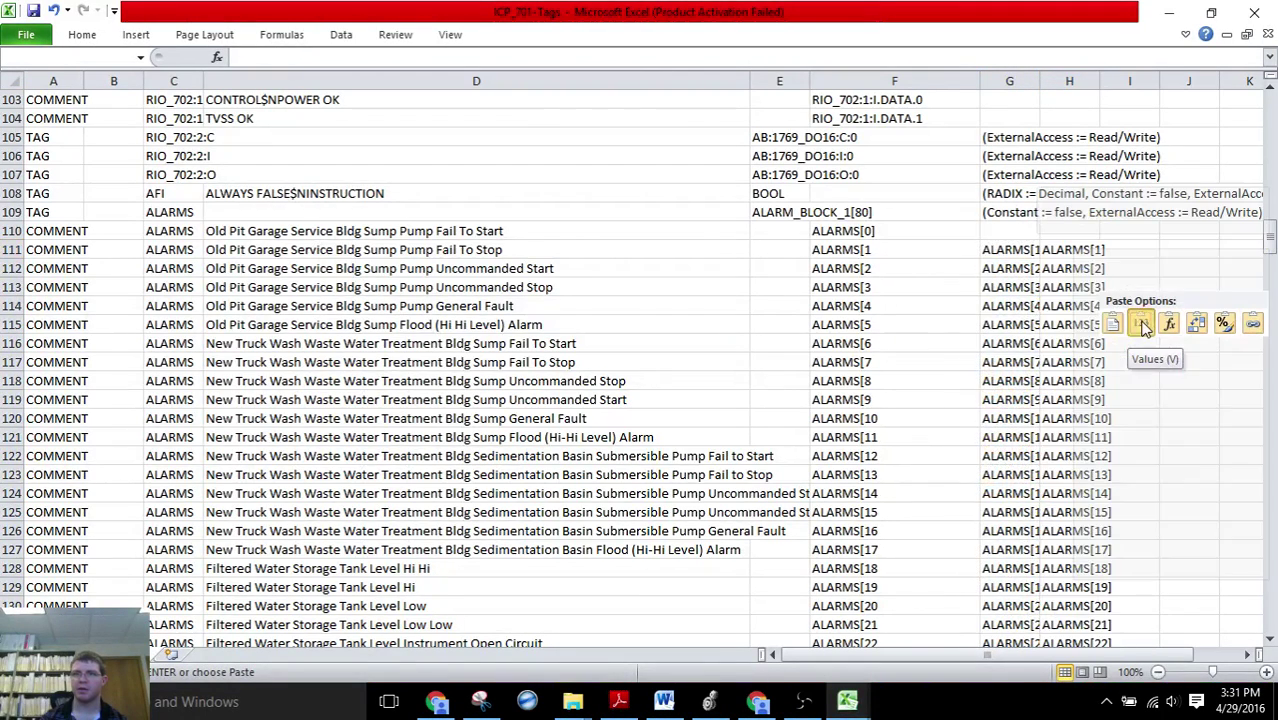
# Move the completed specifiers in H111:H189 to F111, replacing the unbracketed entries in column F
pyautogui.click(1077, 250)
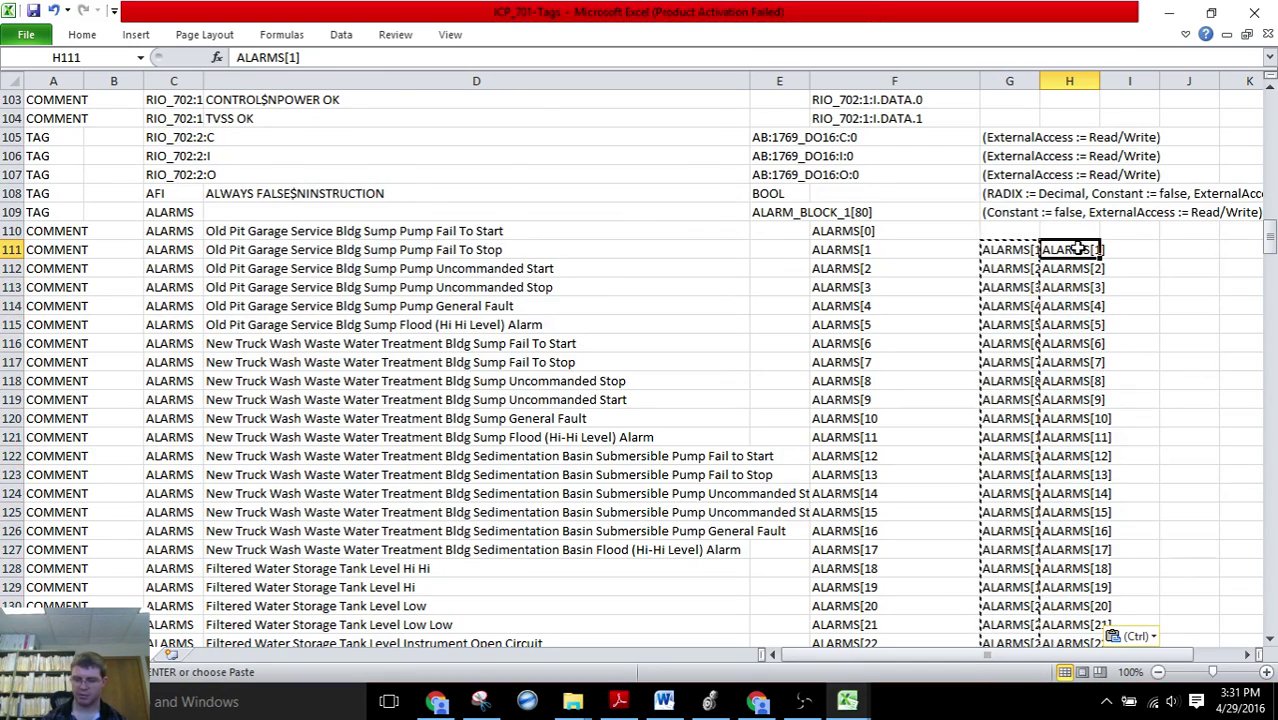
pyautogui.scroll(-19, 1077, 250)
pyautogui.moveTo(1077, 250); pyautogui.dragTo(1077, 250)
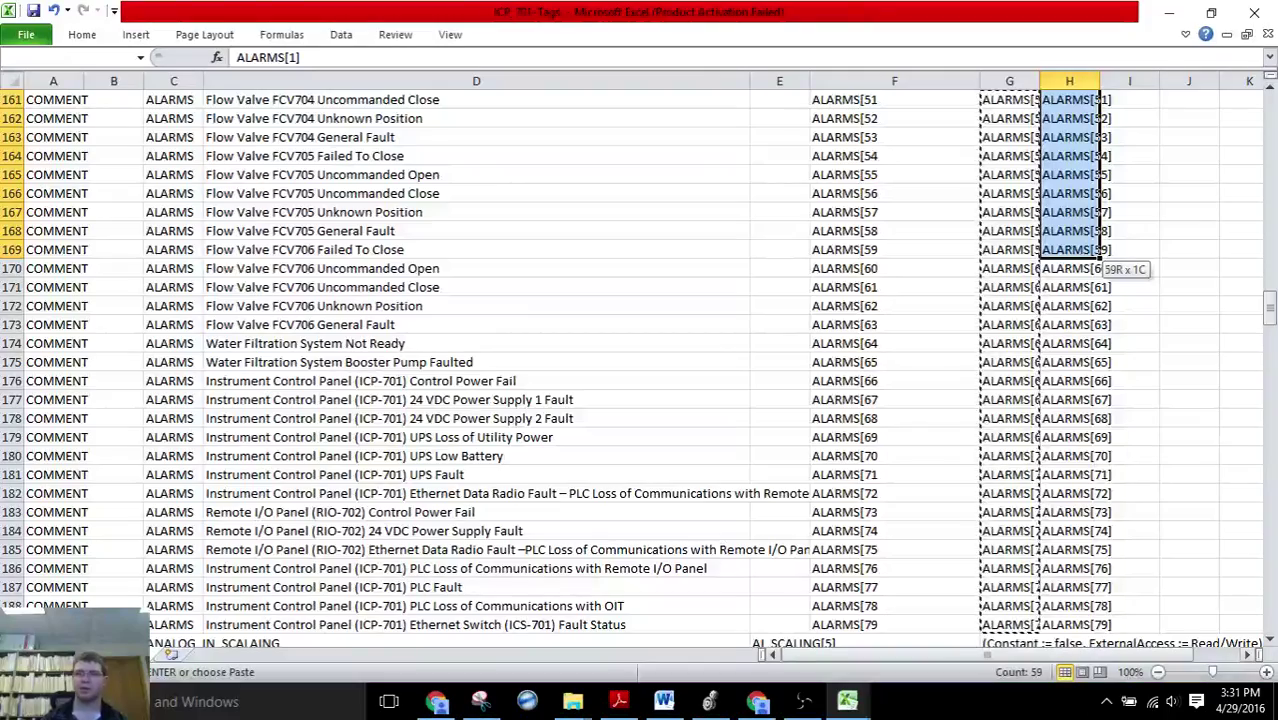
pyautogui.moveTo(1073, 622); pyautogui.dragTo(1073, 622)
pyautogui.scroll(20, 1073, 600)
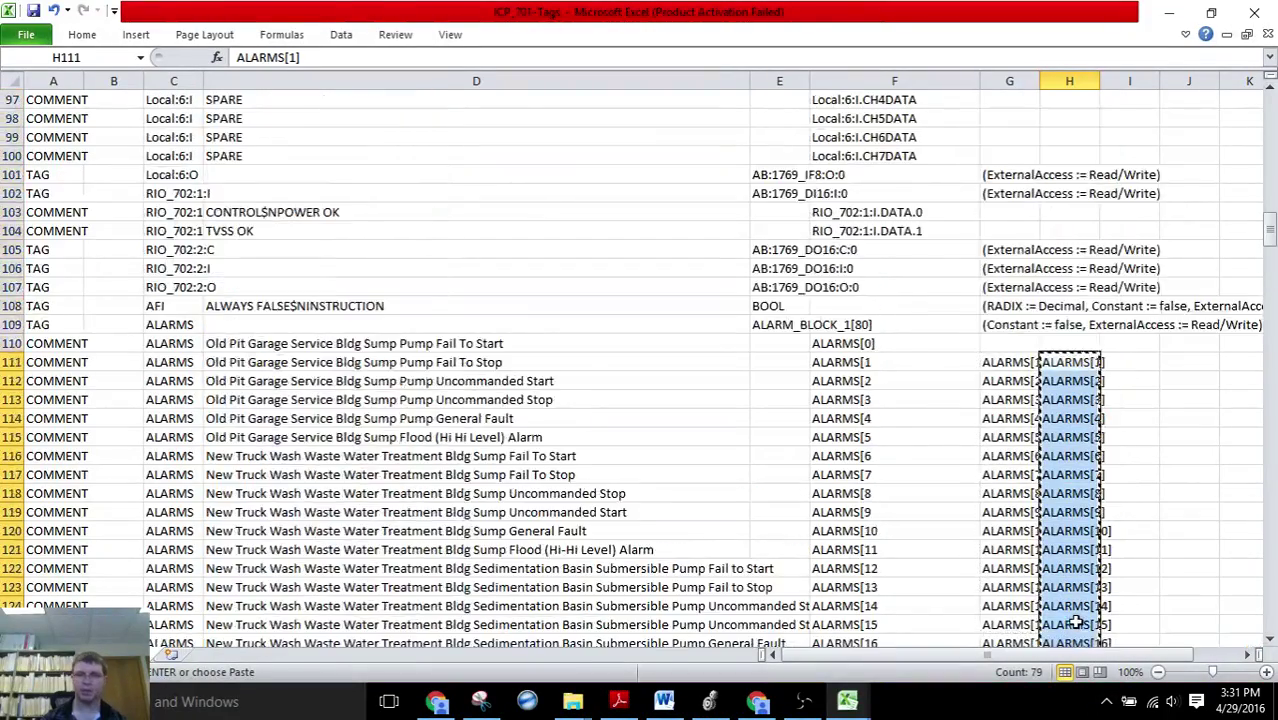
pyautogui.scroll(4, 1073, 568)
pyautogui.scroll(-5, 990, 480)
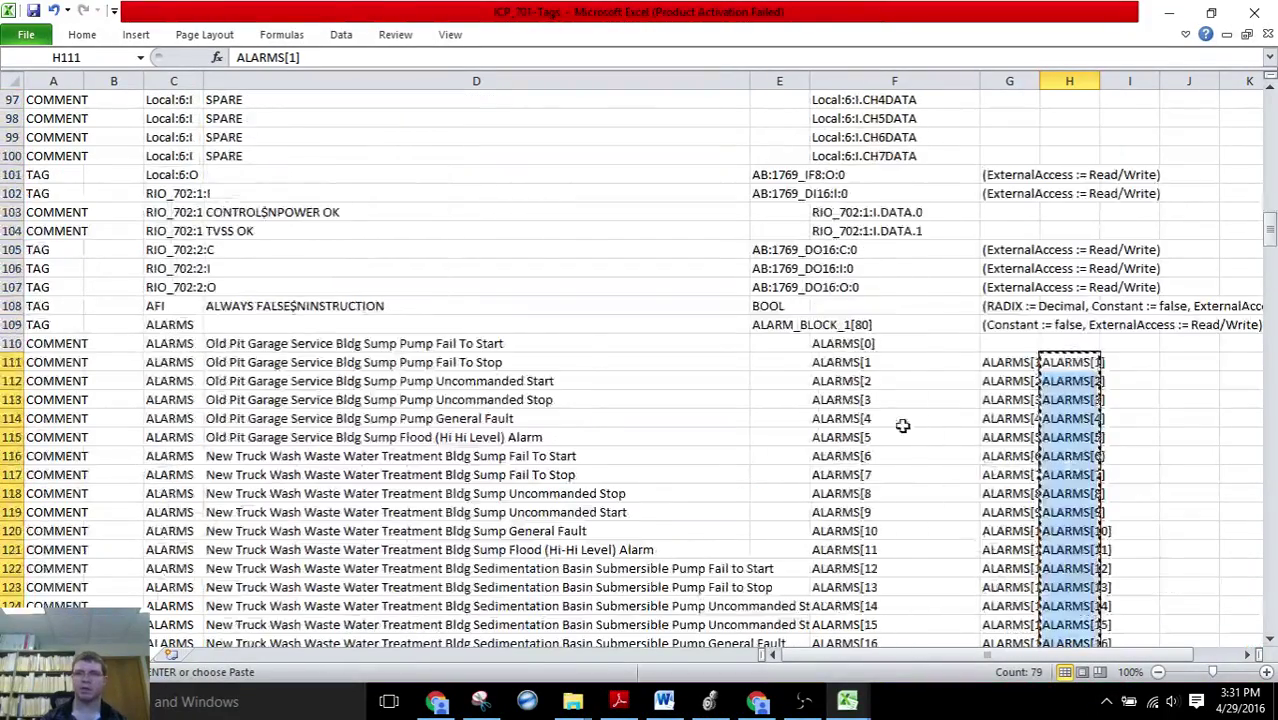
pyautogui.click(851, 360)
pyautogui.press('Return')
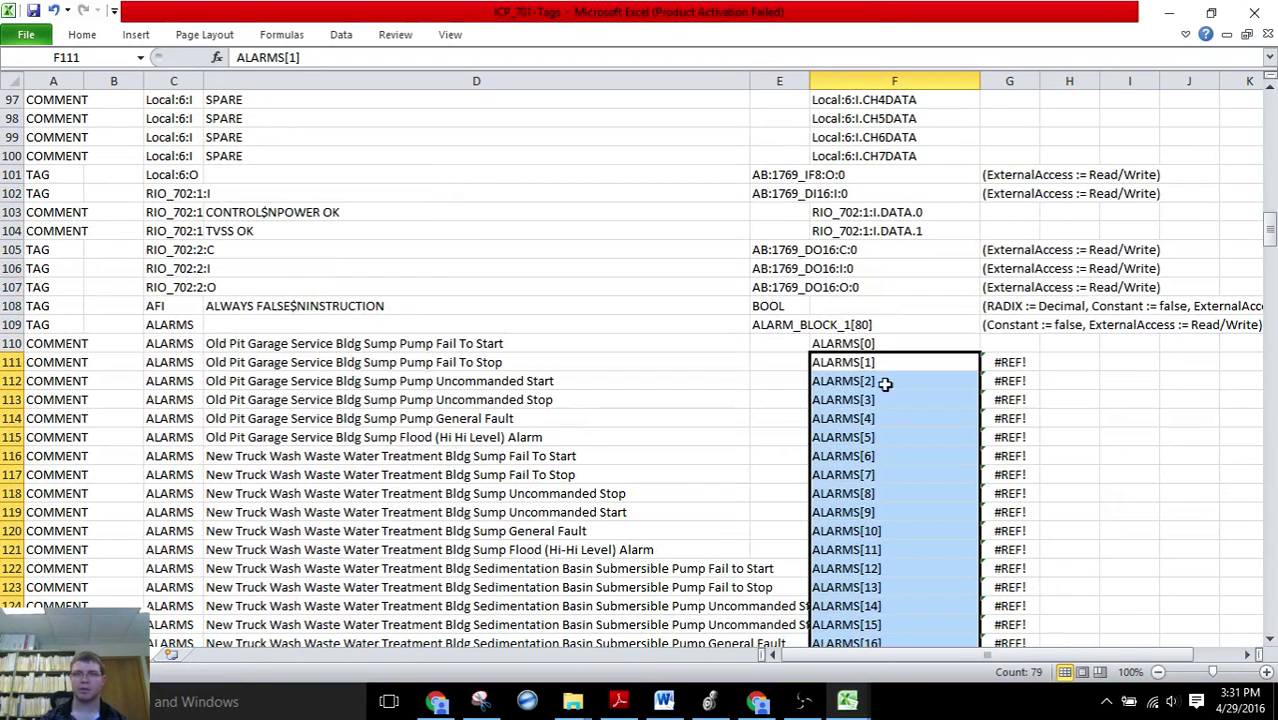
# Delete the leftover helper formulas in column G from G111 down to row 189
pyautogui.click(1013, 366)
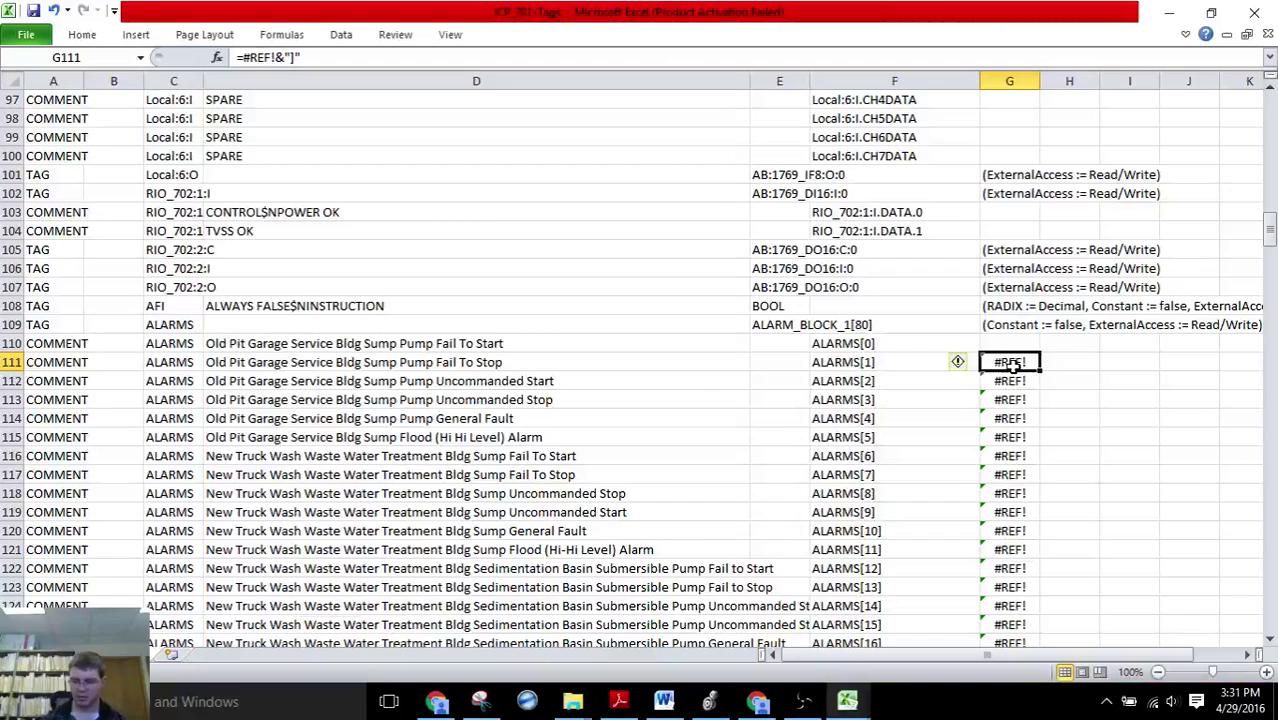
pyautogui.moveTo(1013, 366); pyautogui.dragTo(1013, 366)
pyautogui.press('Delete')
# Save the ICP_701-Tags file, keeping the CSV format
pyautogui.click(925, 384)
pyautogui.hotkey('ctrl', 's')
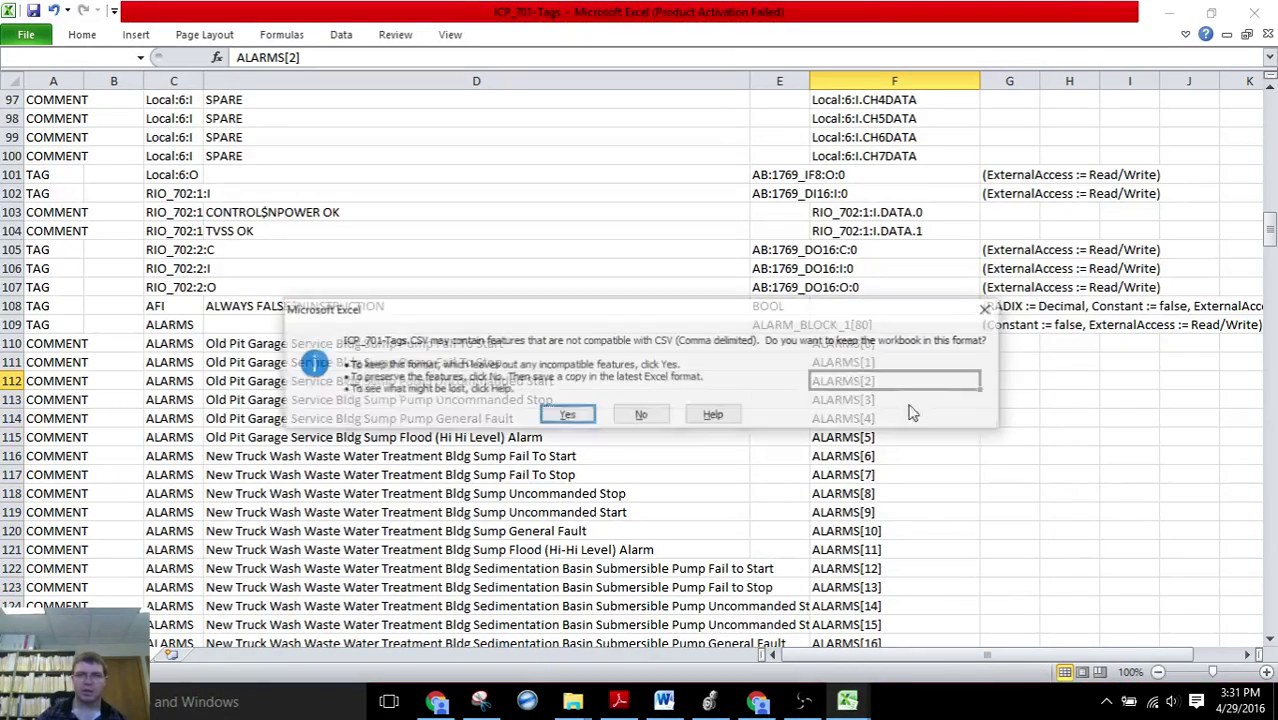
pyautogui.click(568, 414)
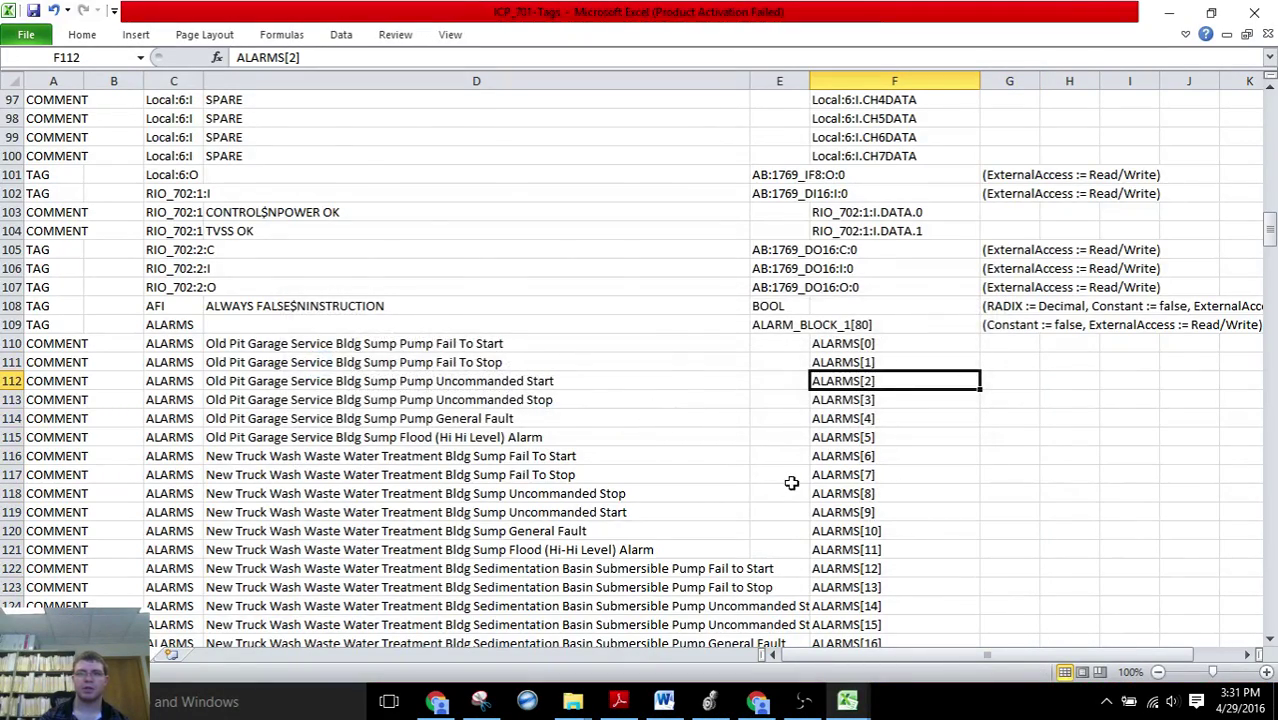
# Close the ICP_701-Tags file, saving its changes as CSV, and switch to the ICP_701 project in Logix Designer
pyautogui.scroll(-4, 791, 483)
pyautogui.scroll(11, 875, 408)
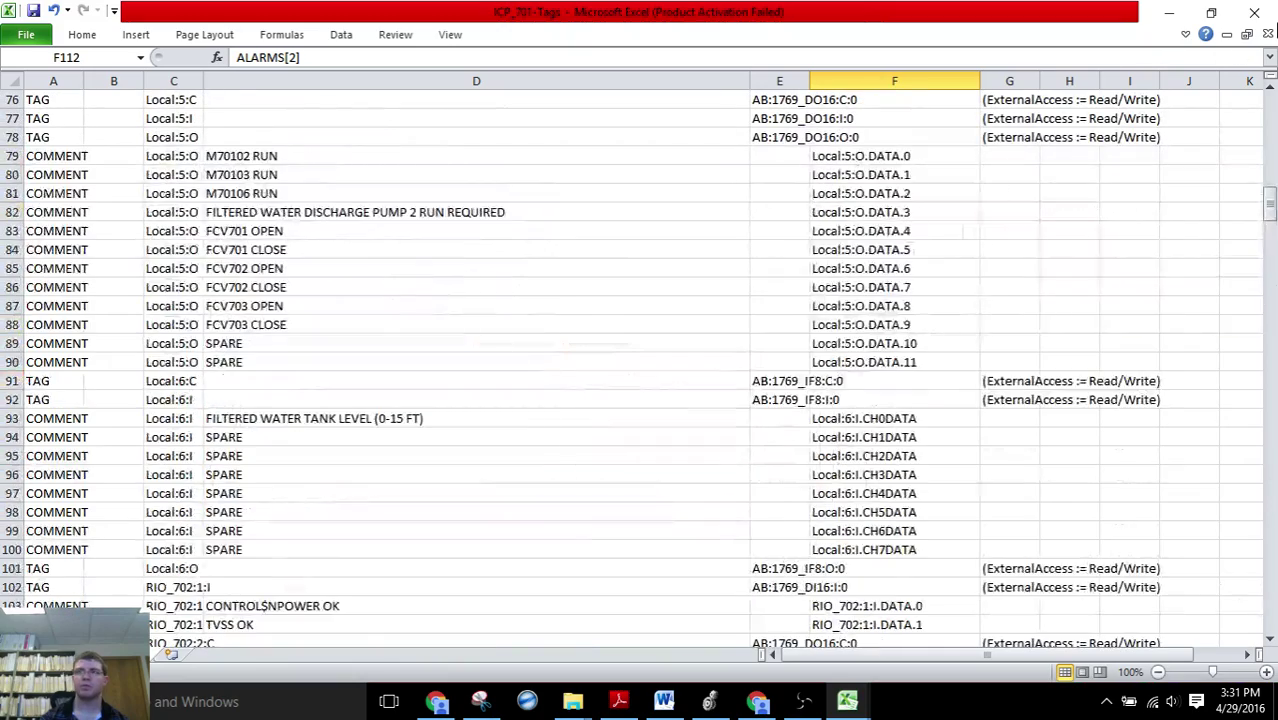
pyautogui.click(1254, 12)
pyautogui.click(568, 376)
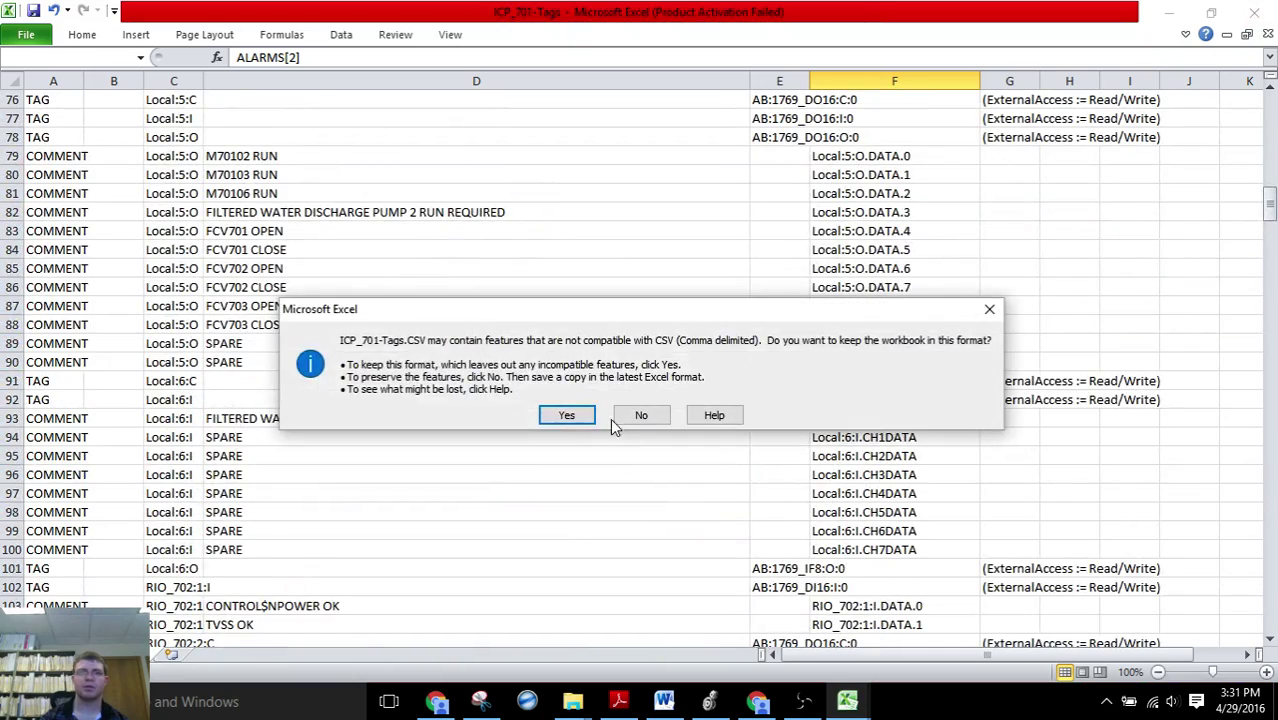
pyautogui.click(566, 415)
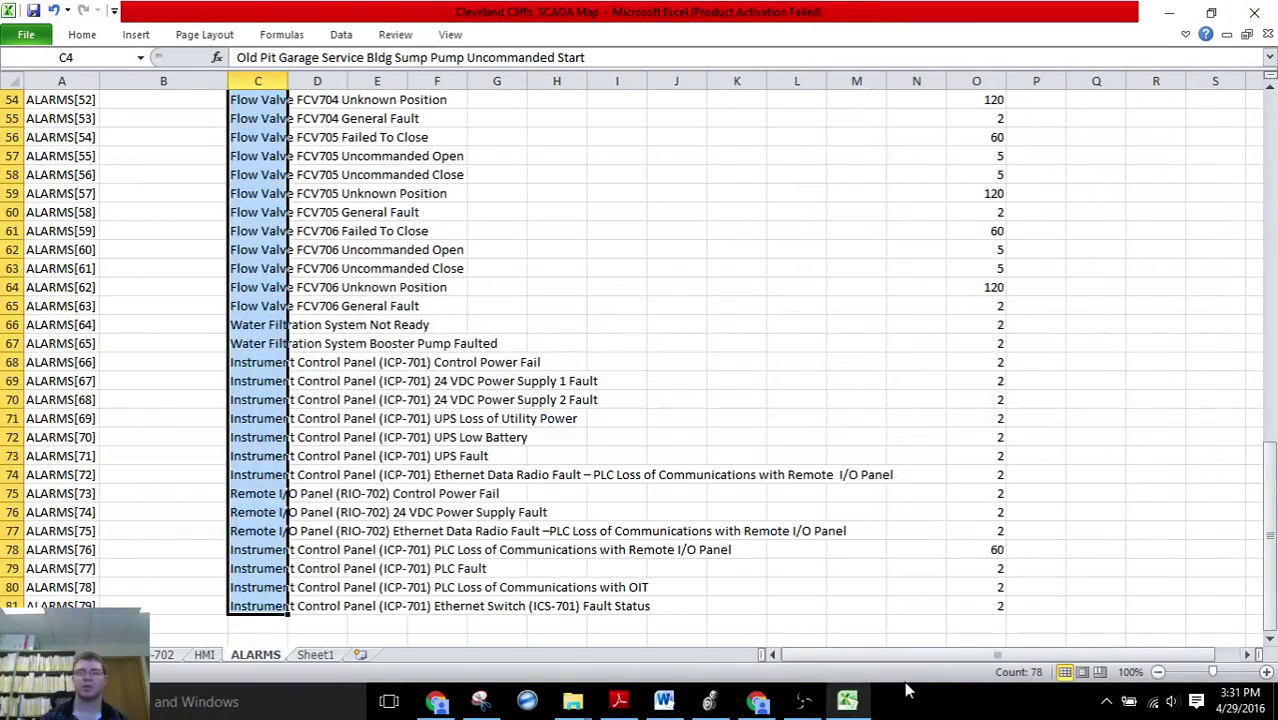
pyautogui.click(711, 702)
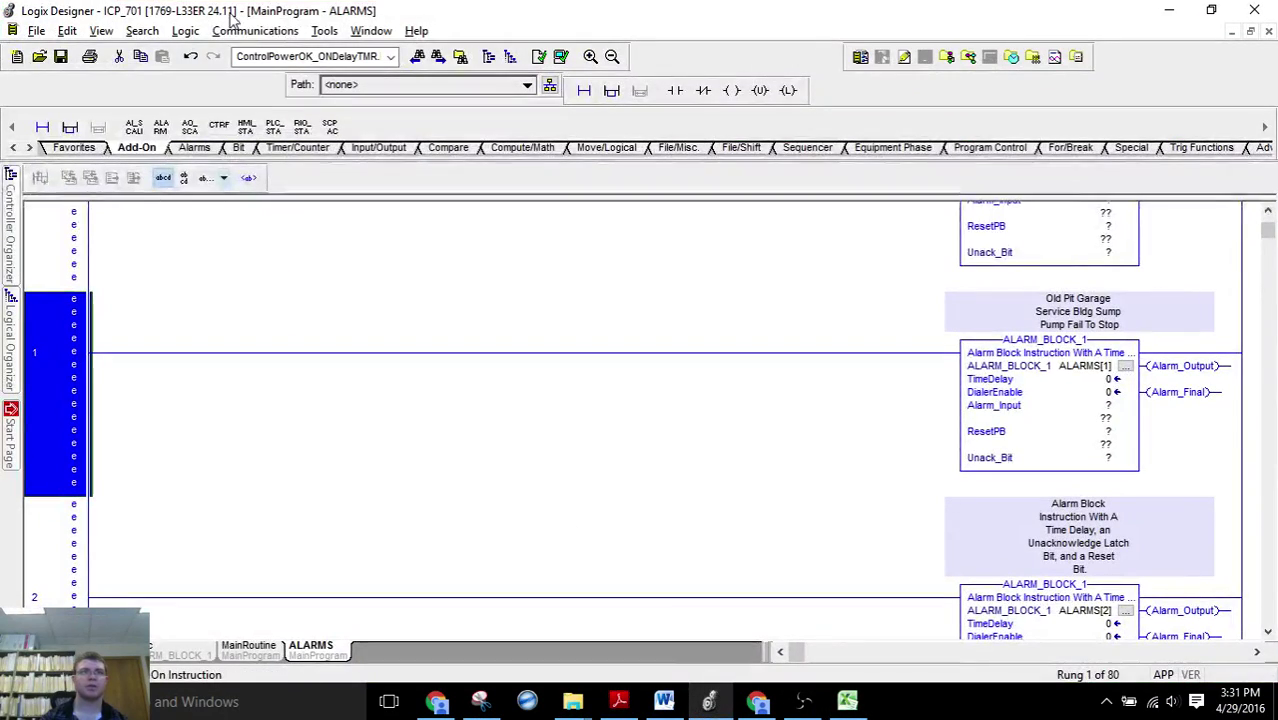
# Import the edited ICP_701-Tags CSV as tags and logic comments, overwriting existing tags, and close the import results
pyautogui.click(318, 30)
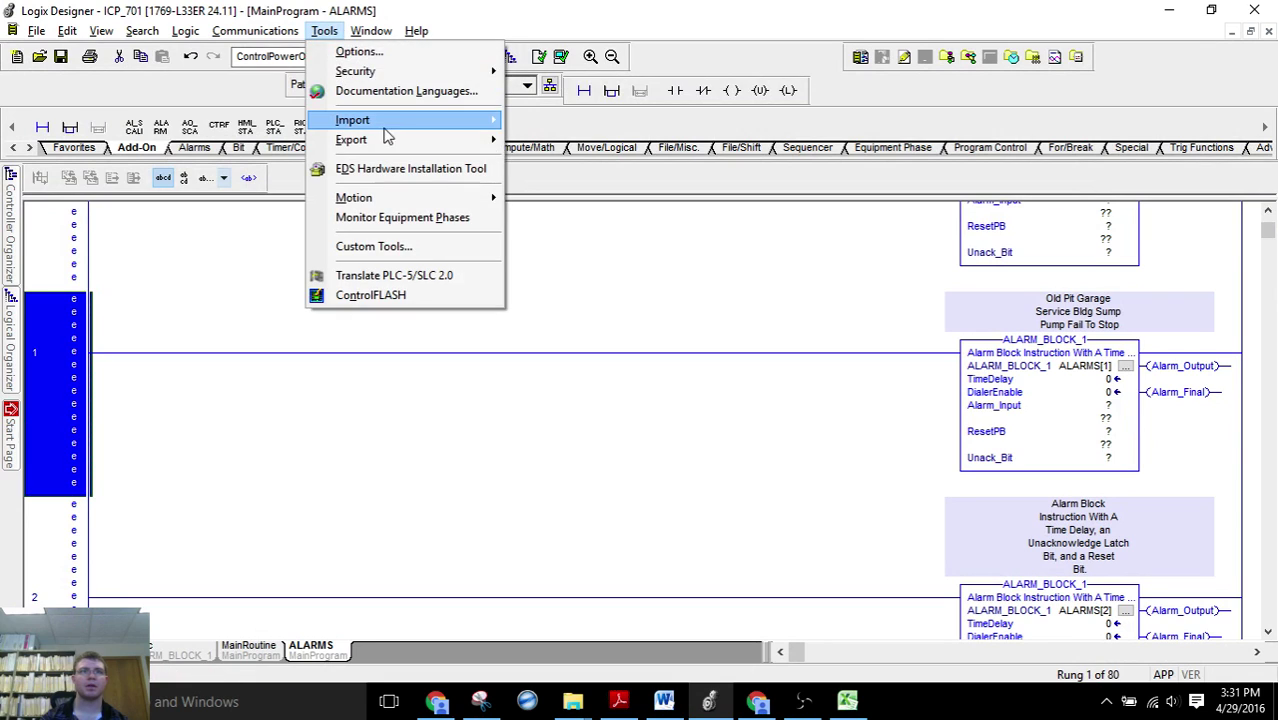
pyautogui.moveTo(425, 123)
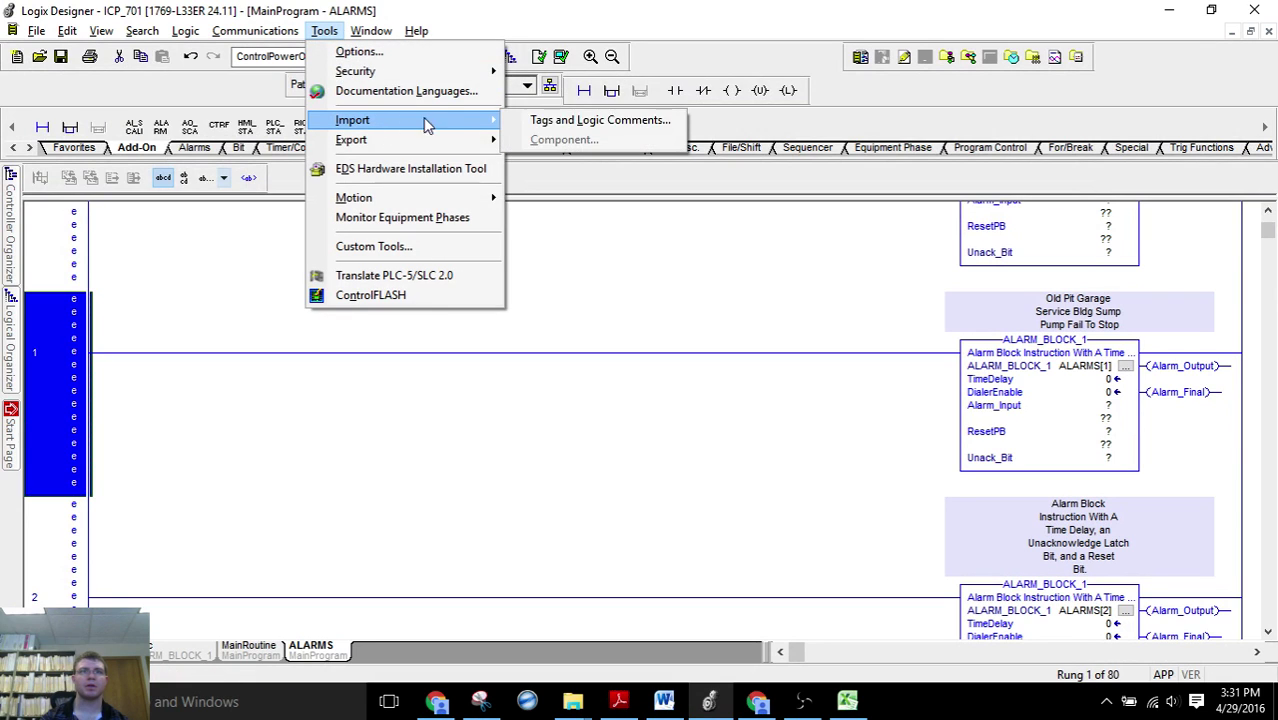
pyautogui.click(553, 122)
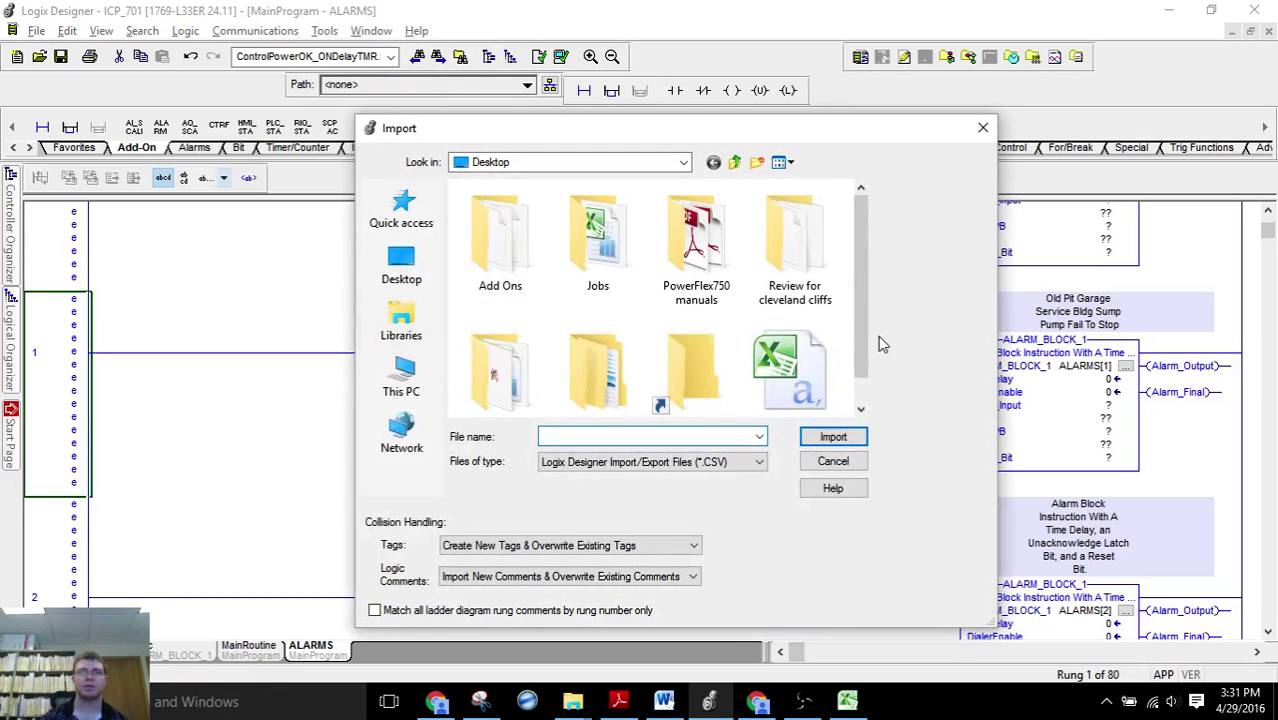
pyautogui.scroll(-2, 858, 346)
pyautogui.click(780, 345)
pyautogui.click(833, 437)
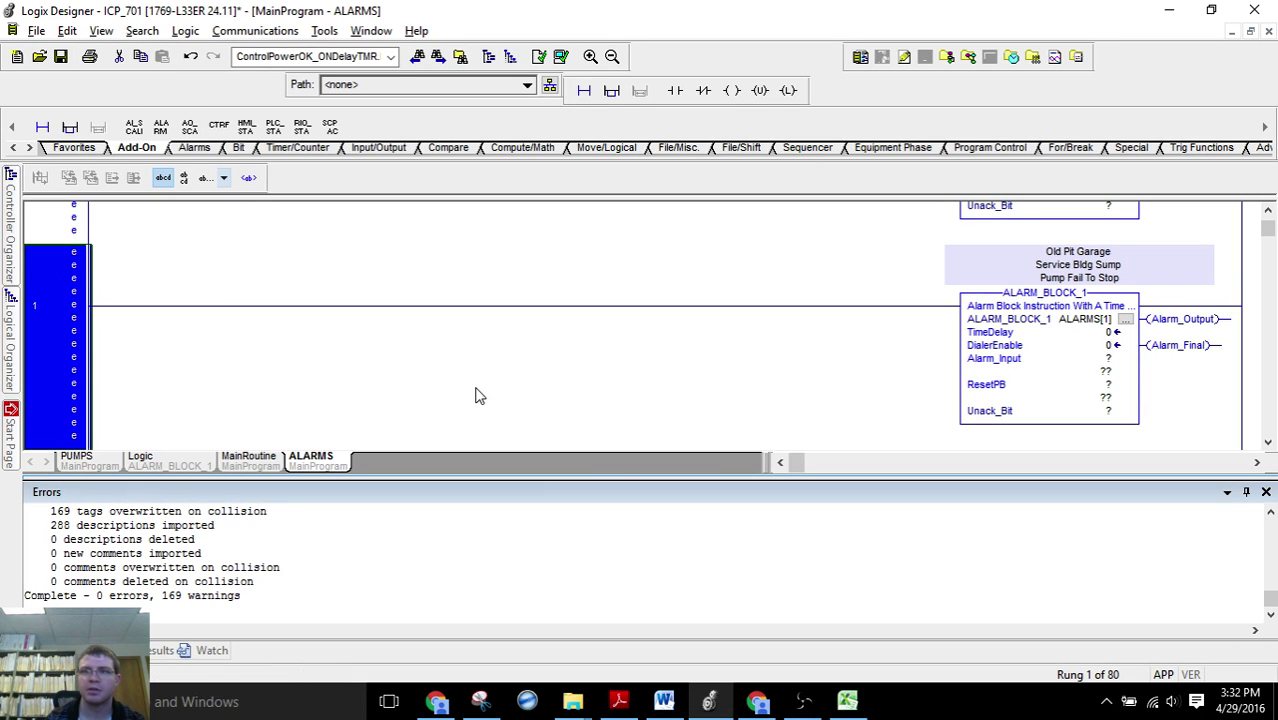
pyautogui.click(1266, 492)
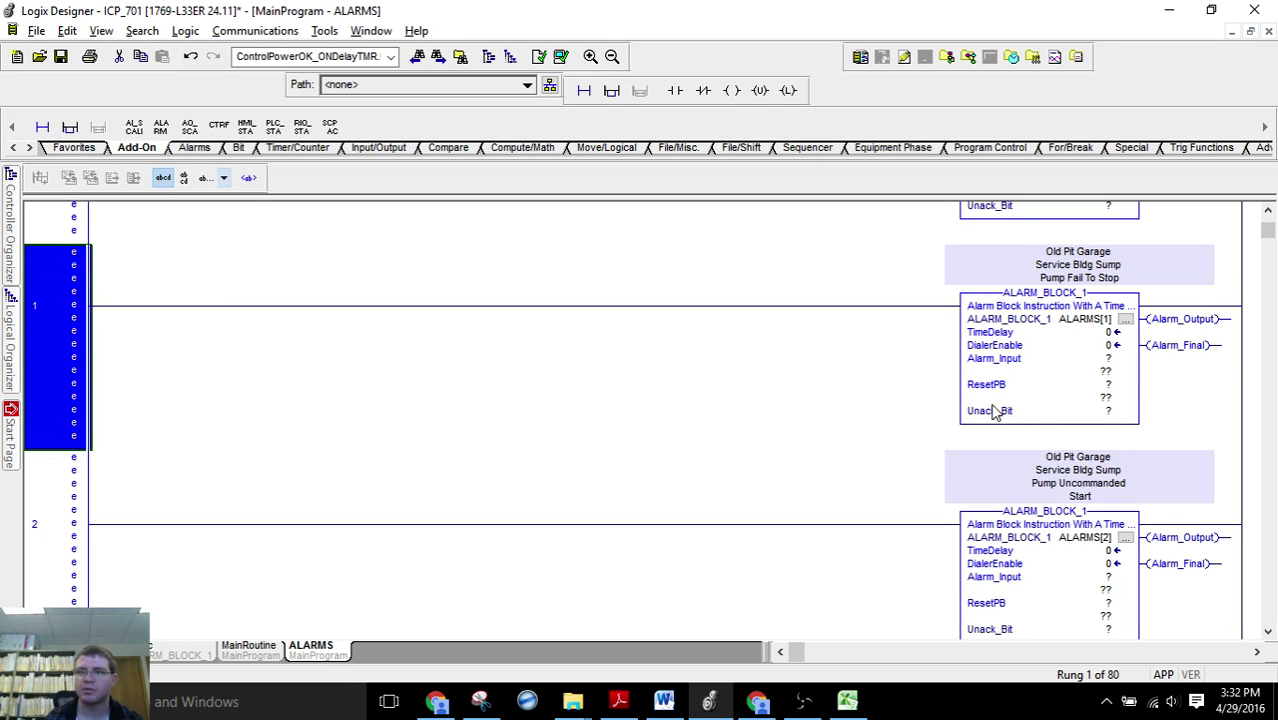
# Review the tag descriptions above the ALARM_BLOCK_1 instructions in the ALARMS routine, from rung 1 down to rung 21
pyautogui.scroll(-3, 988, 408)
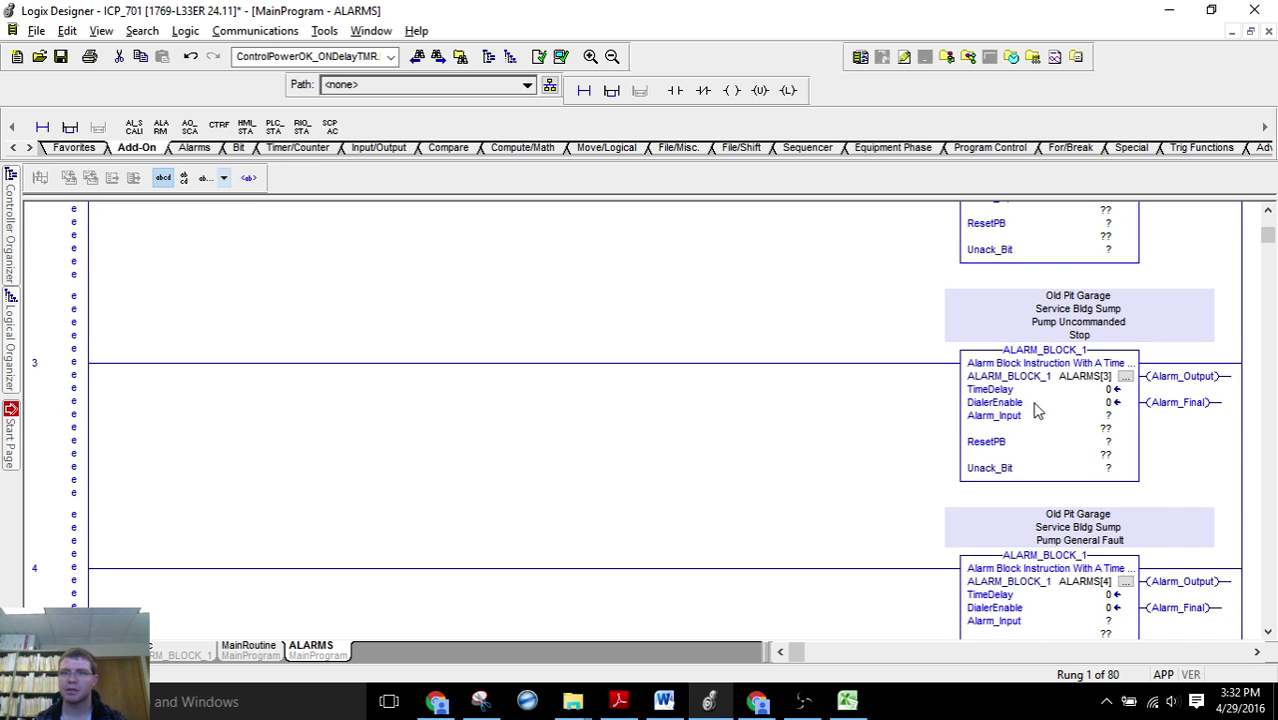
pyautogui.scroll(-4, 1035, 408)
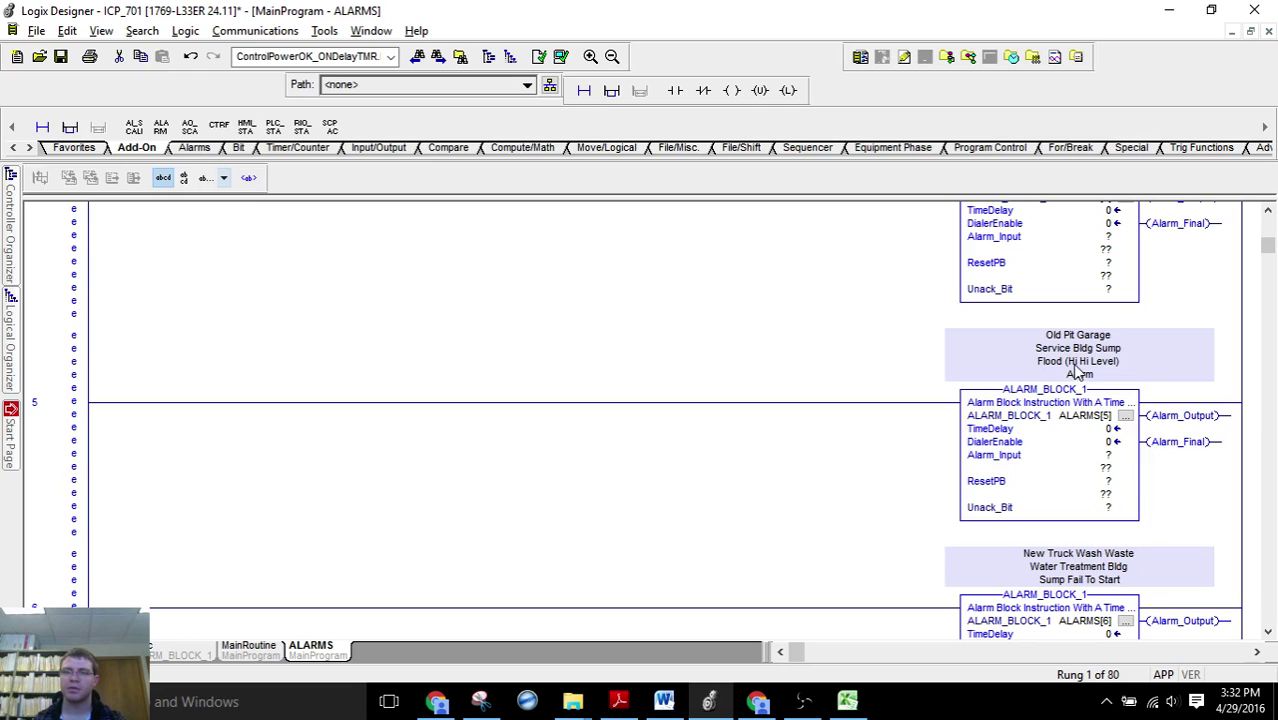
pyautogui.scroll(-9, 1075, 370)
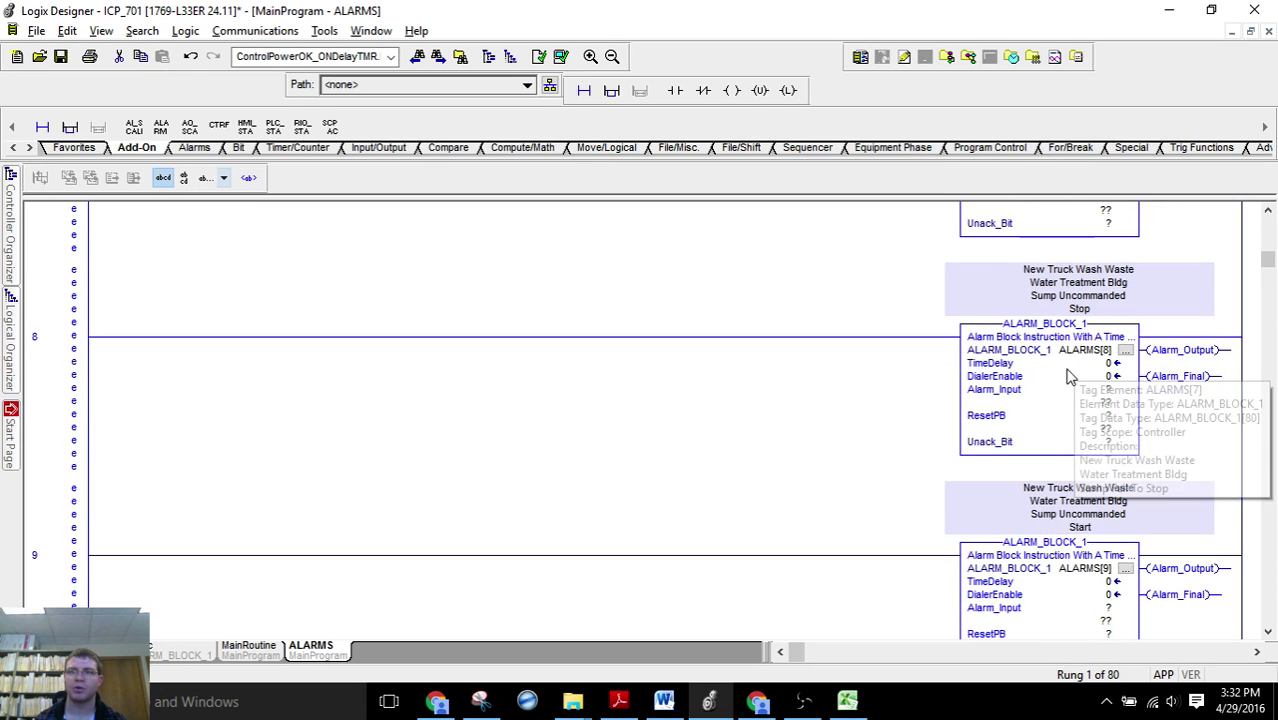
pyautogui.scroll(-8, 1066, 366)
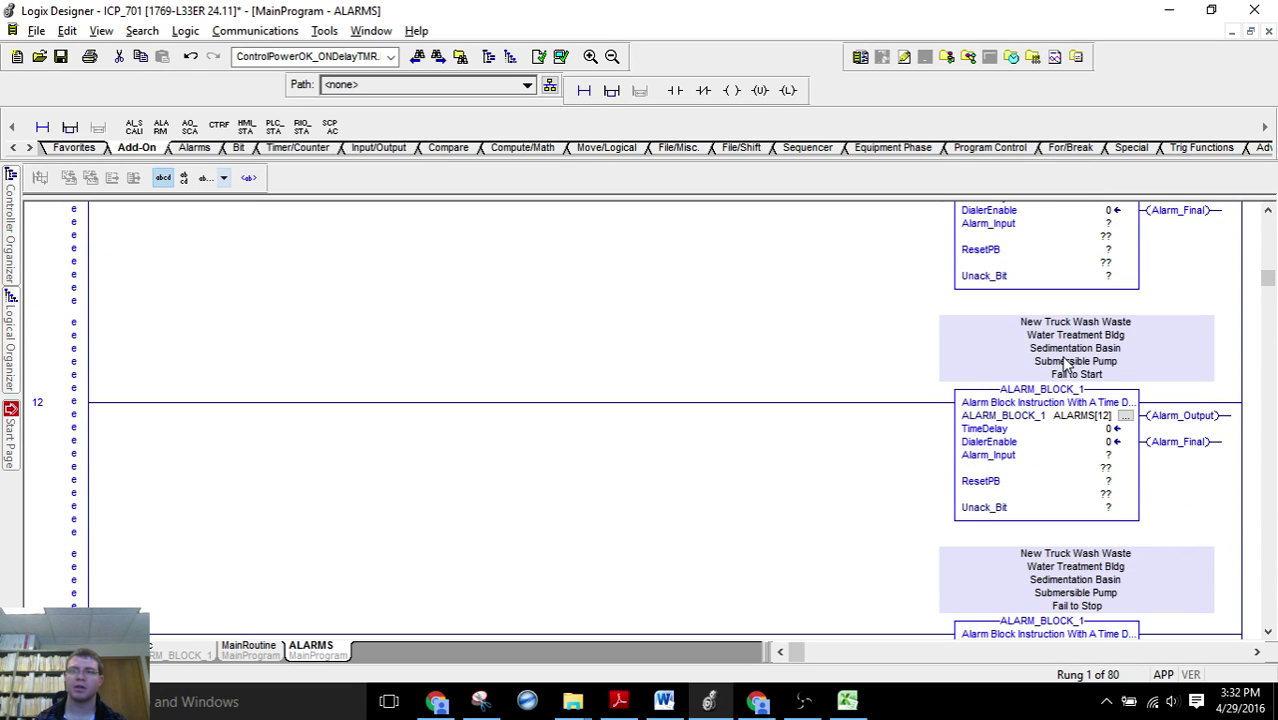
pyautogui.scroll(-5, 1066, 366)
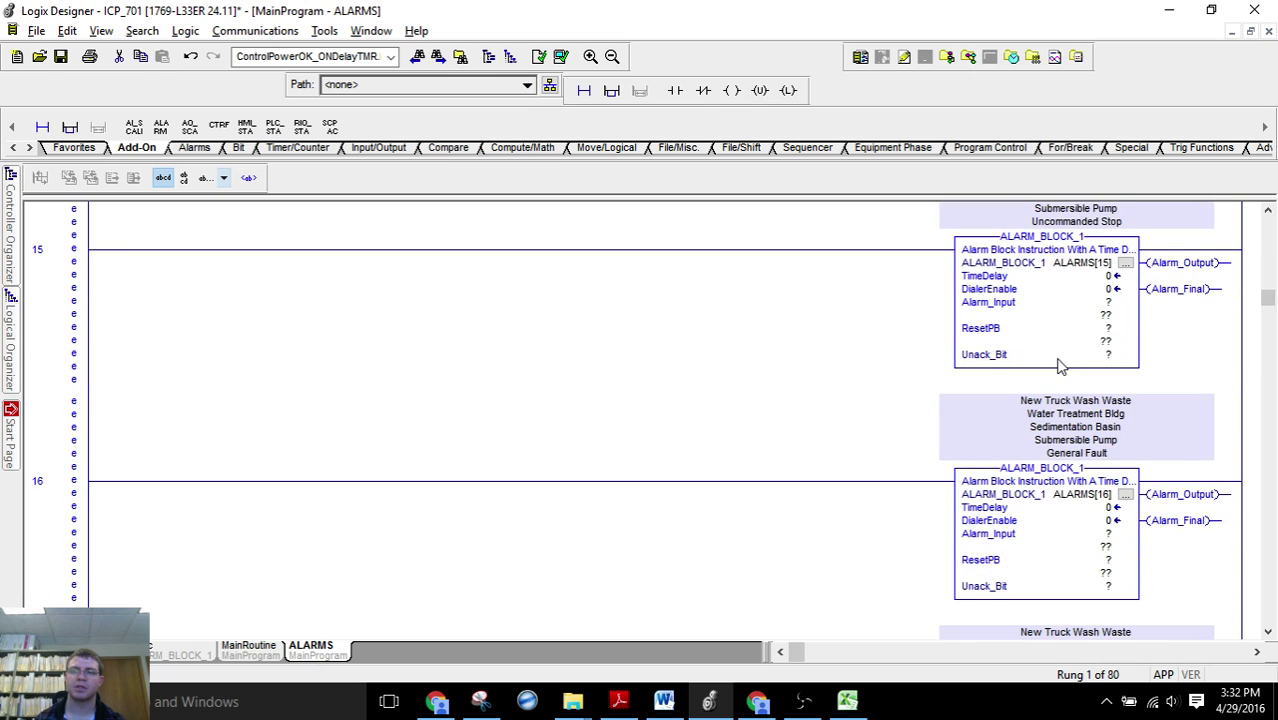
pyautogui.scroll(-3, 1061, 367)
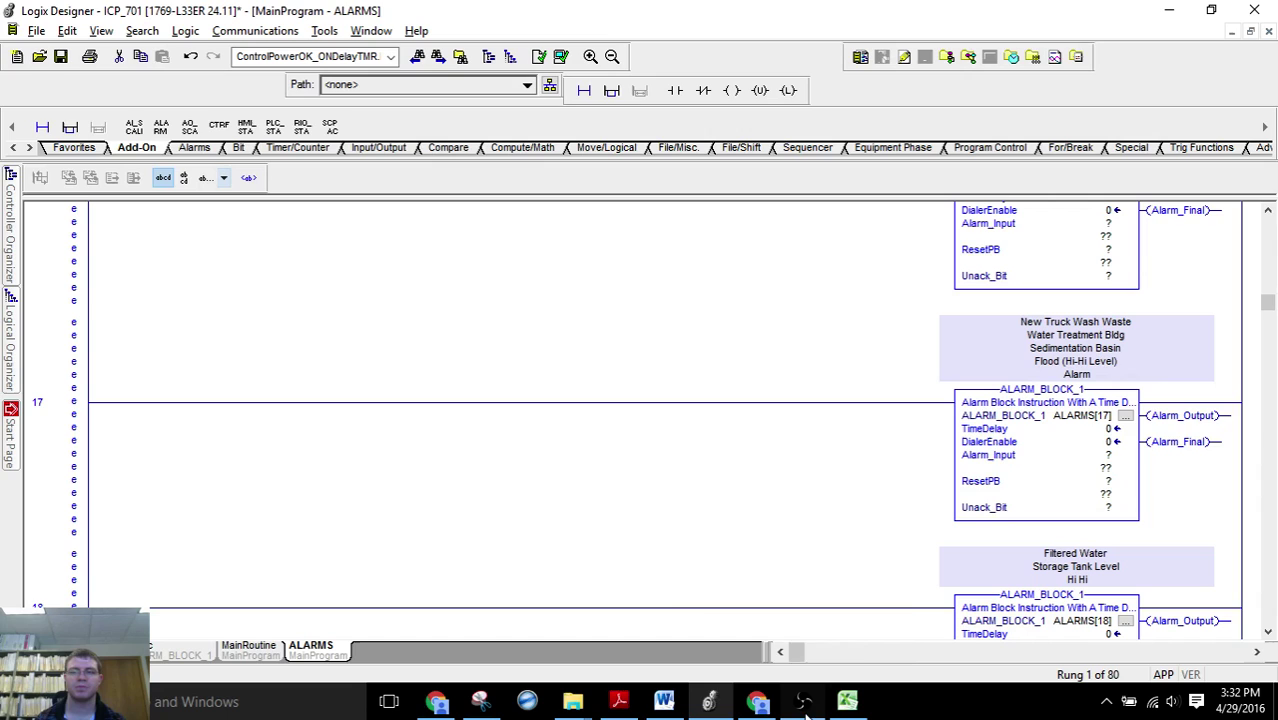
pyautogui.scroll(-7, 947, 456)
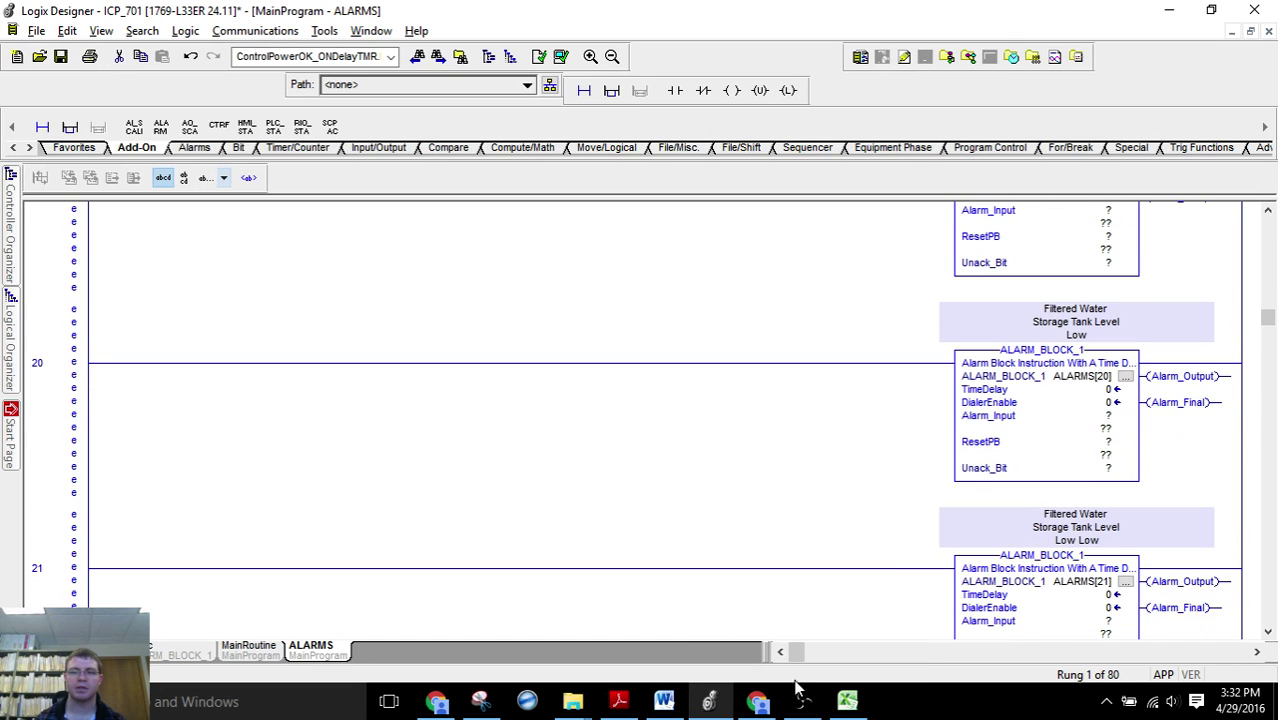